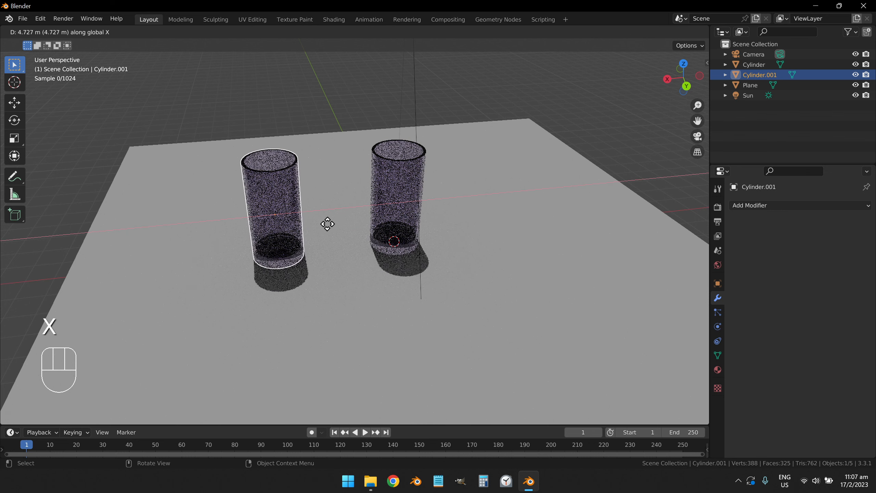
Place the duplicated glass beside the original along the X axis and switch the viewport to solid shading
{"action": "left_click", "coordinate": [300, 223]}
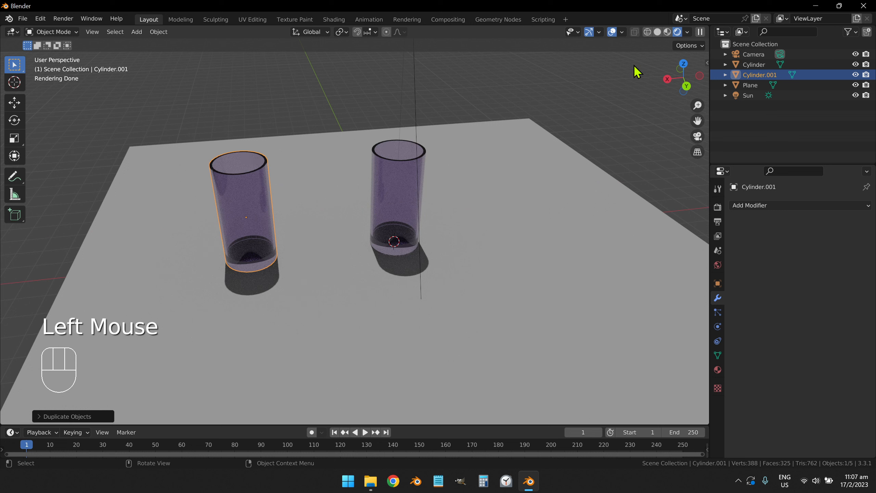
{"action": "left_click", "coordinate": [659, 30]}
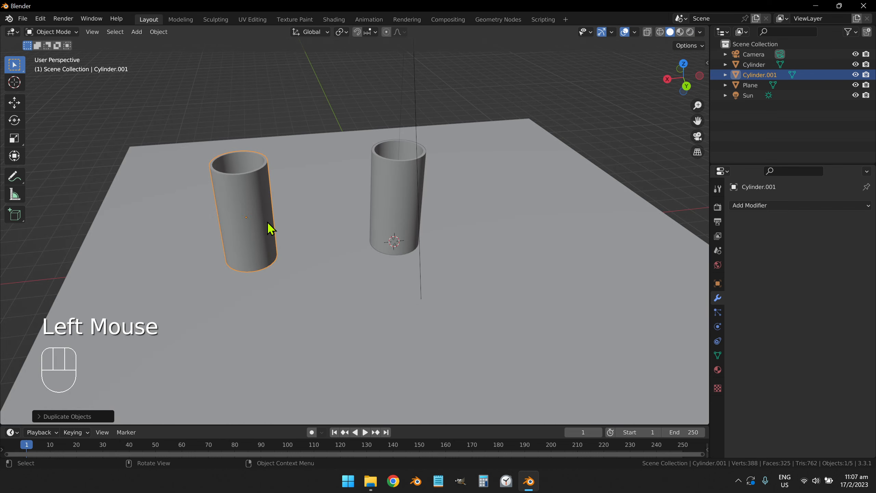
Select the duplicated glass and centre the view on it
{"action": "middle_click_drag", "start_coordinate": [268, 229], "coordinate": [370, 235]}
{"action": "middle_click_drag", "start_coordinate": [381, 200], "coordinate": [416, 197]}
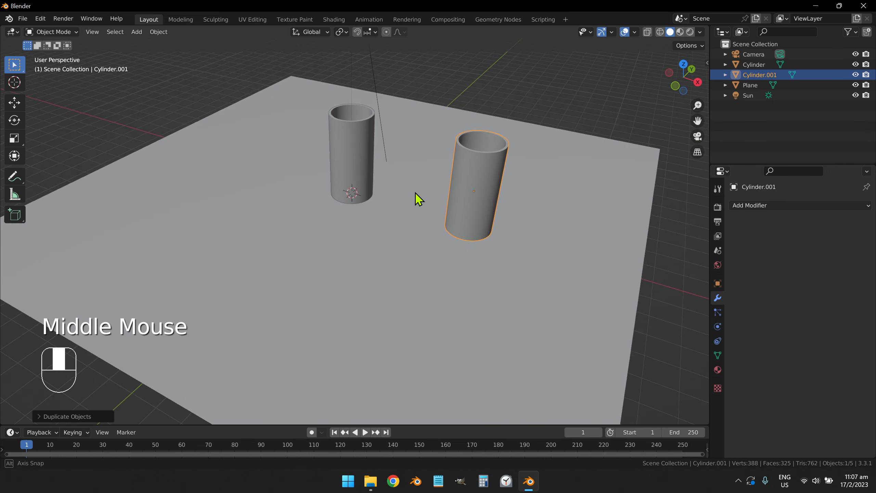
{"action": "left_click", "coordinate": [481, 169]}
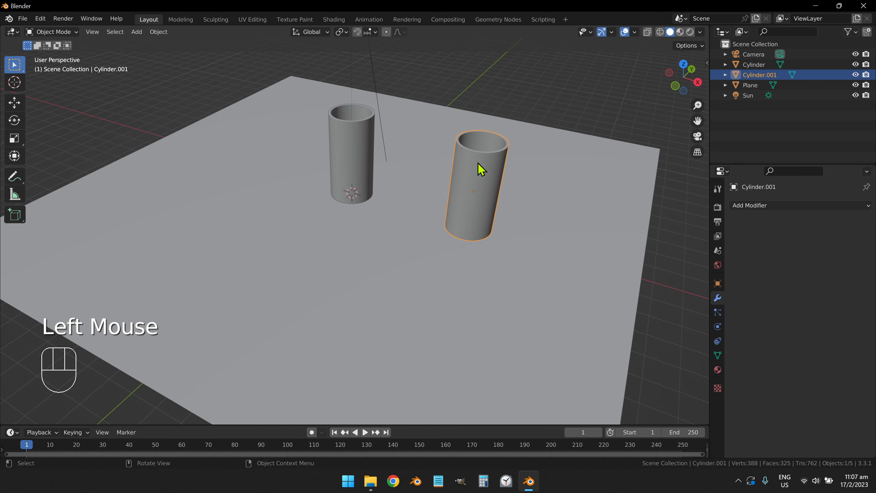
{"action": "key", "text": "KP_Decimal"}
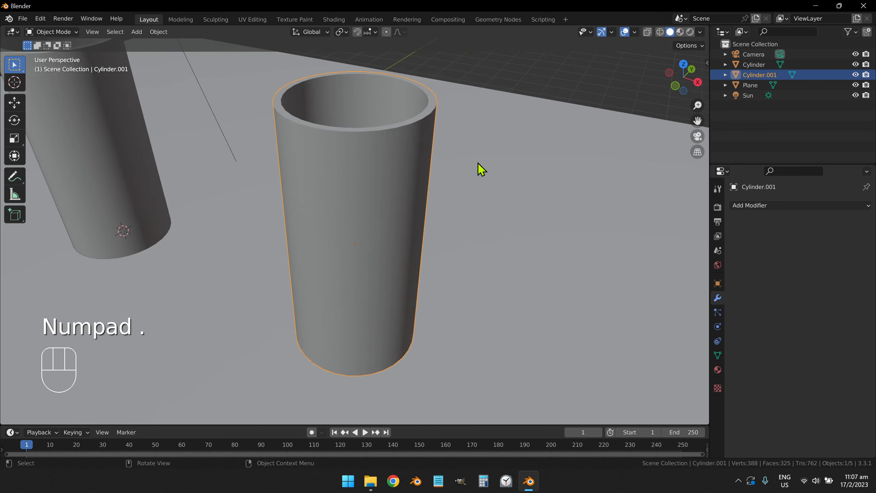
{"action": "scroll", "coordinate": [456, 193], "scroll_direction": "down", "scroll_amount": 2}
{"action": "middle_click_drag", "start_coordinate": [455, 210], "coordinate": [498, 245]}
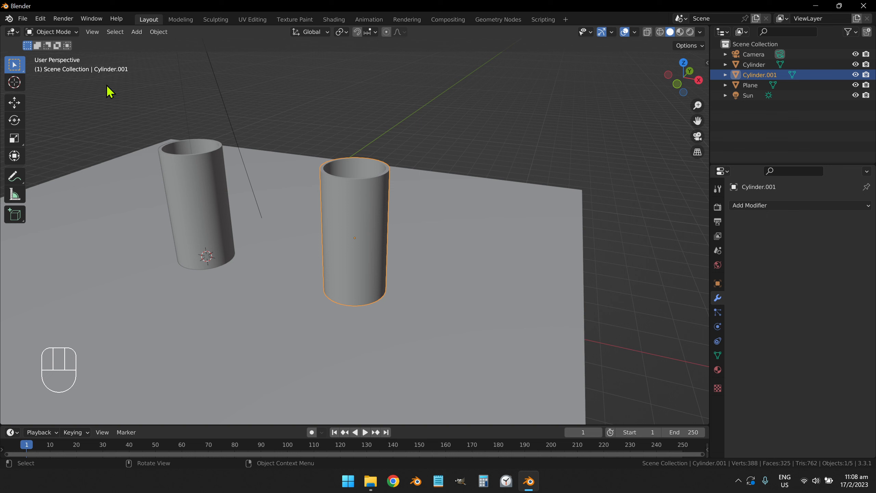
Hide the original glass, the plane and the sun, and unhide them again
{"action": "left_click_drag", "start_coordinate": [107, 85], "coordinate": [244, 261]}
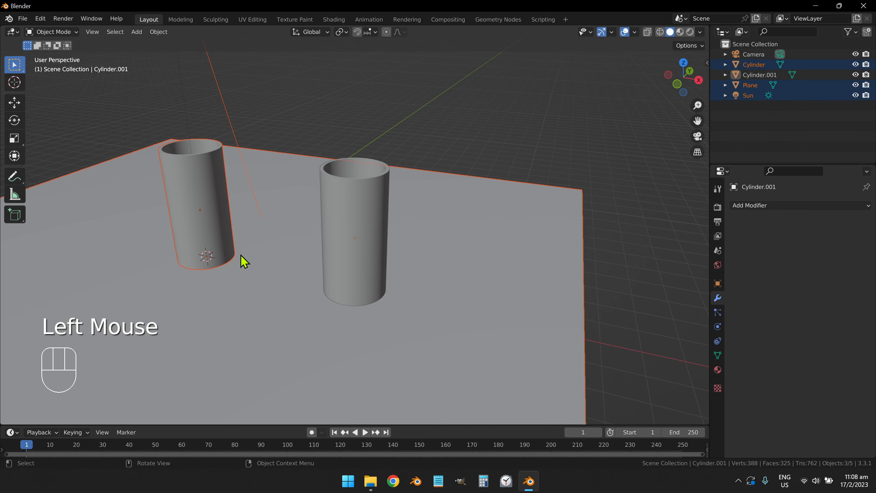
{"action": "left_click", "coordinate": [108, 107]}
{"action": "left_click_drag", "start_coordinate": [129, 95], "coordinate": [259, 275]}
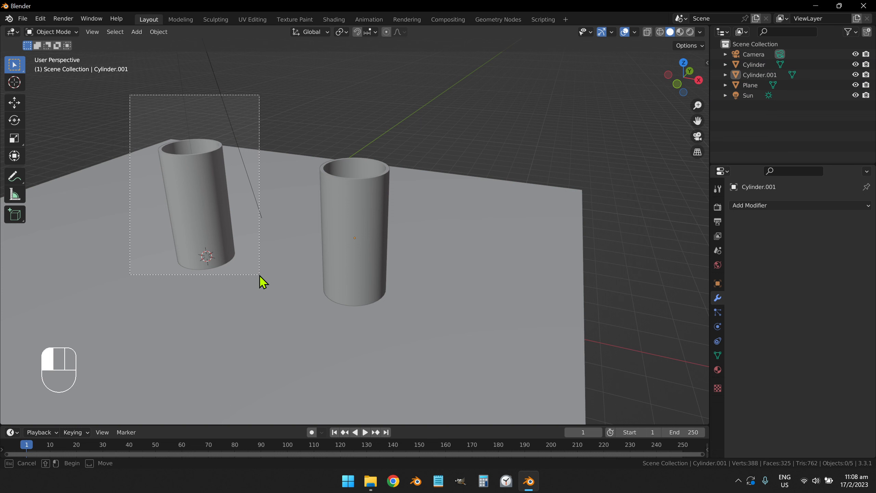
{"action": "left_click_drag", "start_coordinate": [260, 275], "coordinate": [259, 275]}
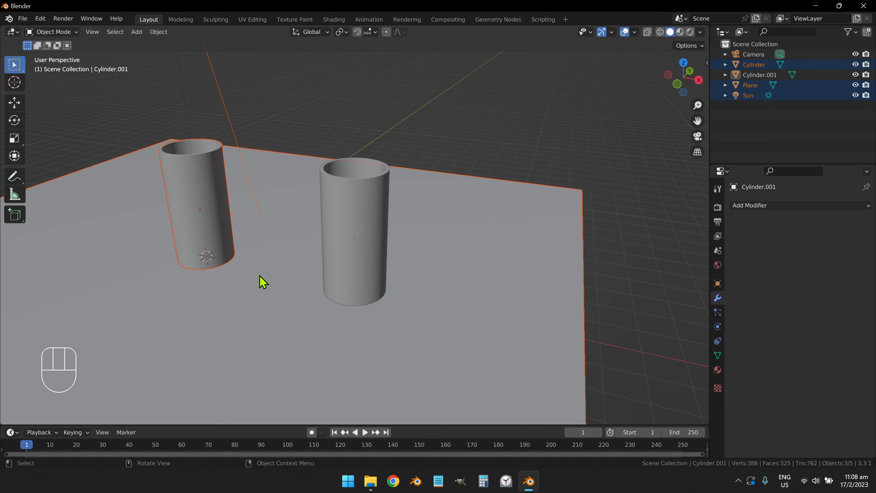
{"action": "key", "text": "h"}
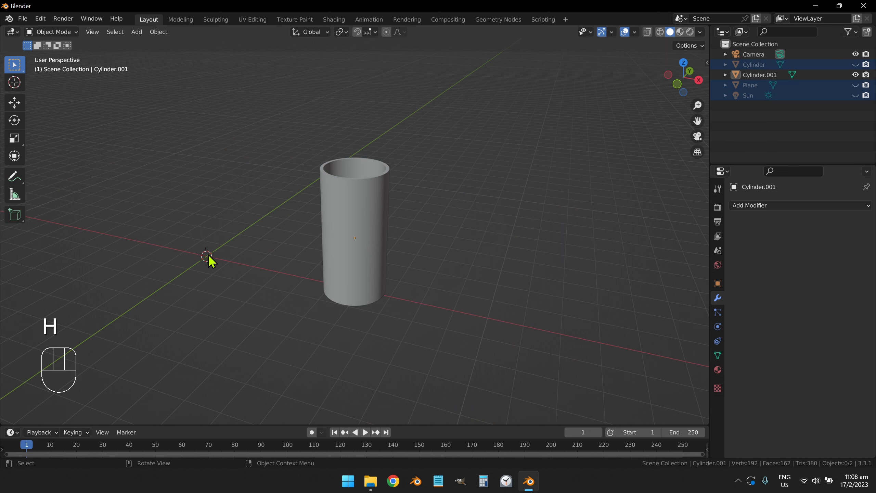
{"action": "key", "text": "alt+h"}
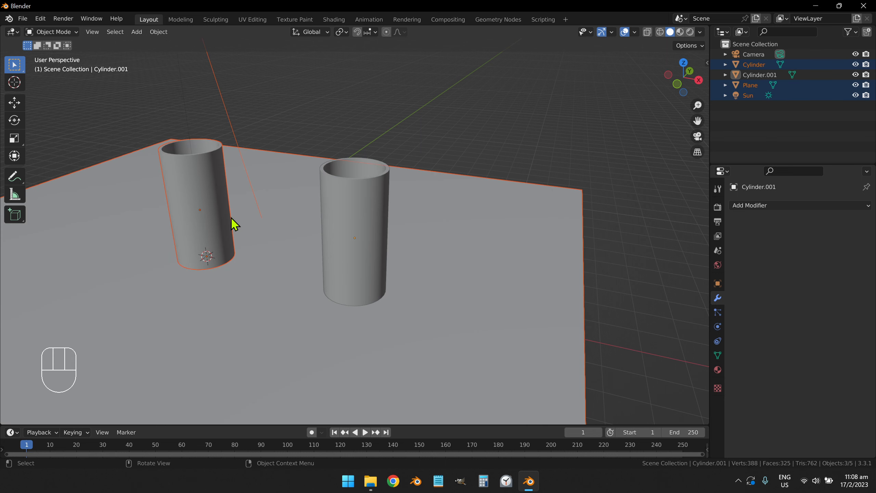
Isolate the duplicated glass by hiding all unselected objects and enter Edit Mode on it
{"action": "left_click", "coordinate": [364, 222]}
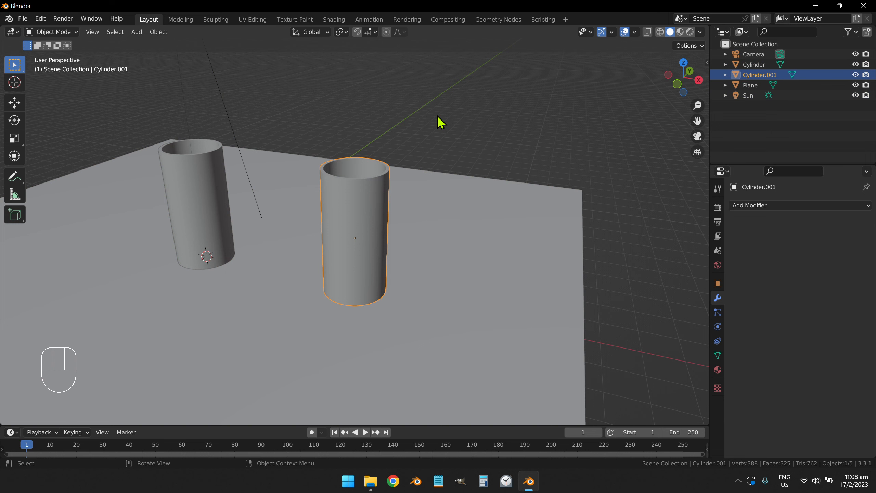
{"action": "key", "text": "shift+h"}
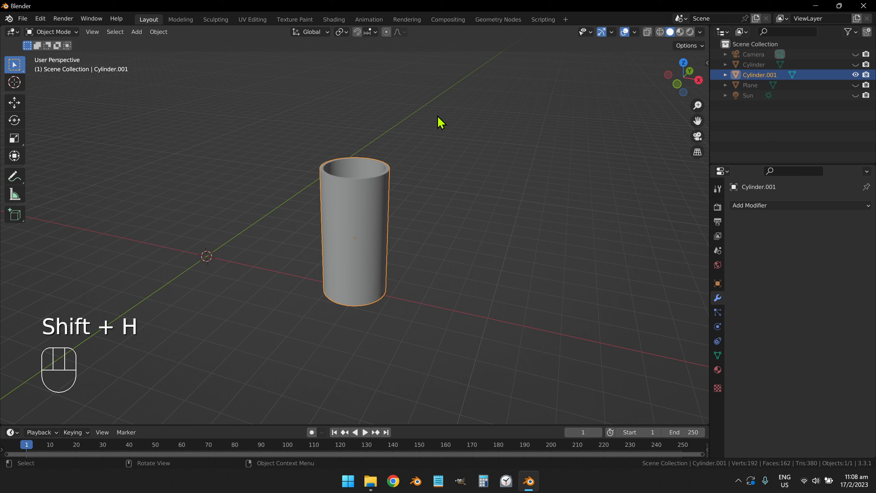
{"action": "left_click", "coordinate": [366, 217]}
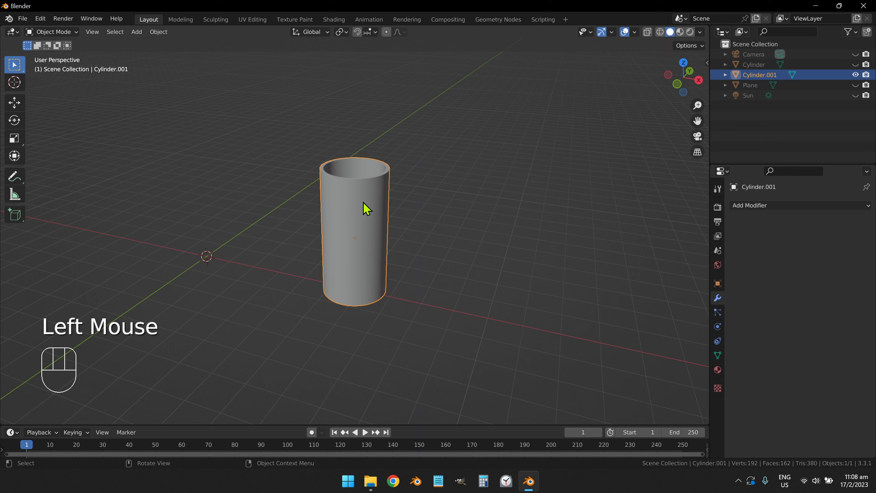
{"action": "key", "text": "Tab"}
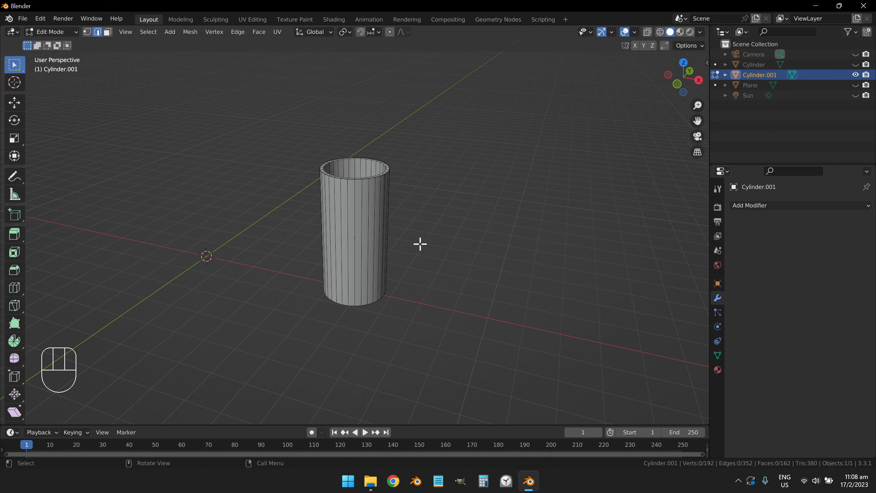
With X-ray enabled, add a single horizontal loop cut around the glass's outer wall, slid slightly below mid-height
{"action": "middle_click_drag", "start_coordinate": [404, 234], "coordinate": [415, 239]}
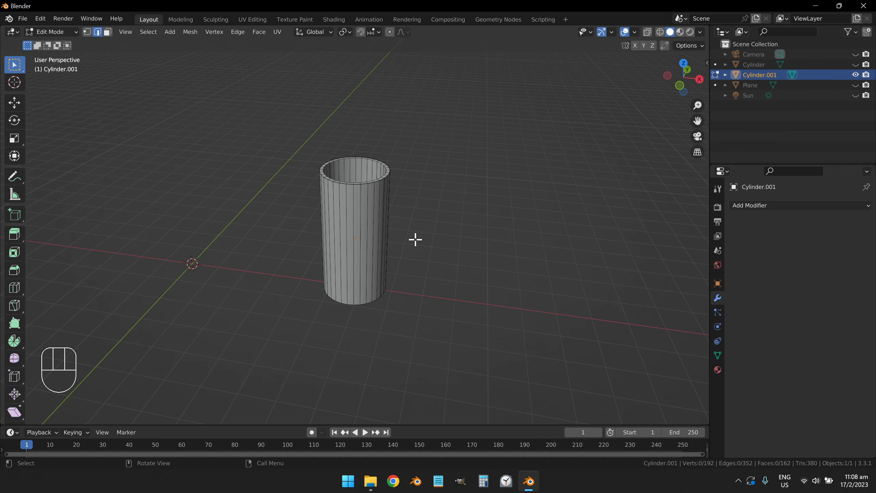
{"action": "key", "text": "KP_1"}
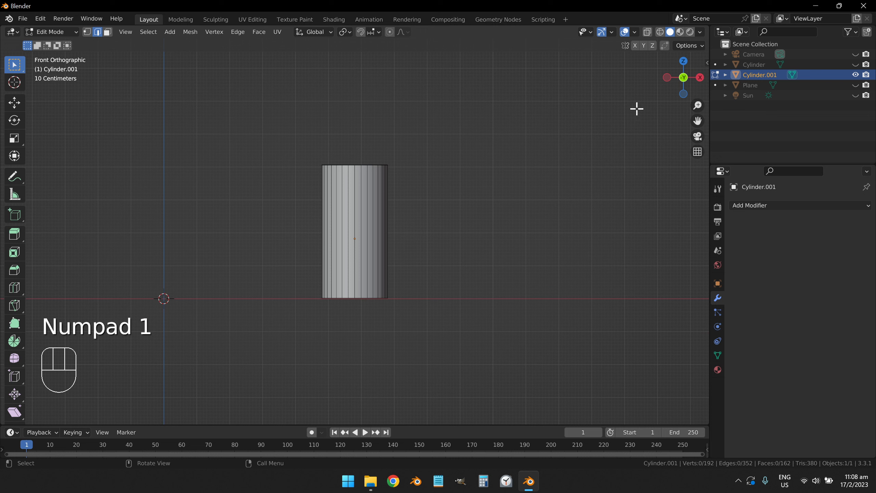
{"action": "left_click", "coordinate": [647, 32]}
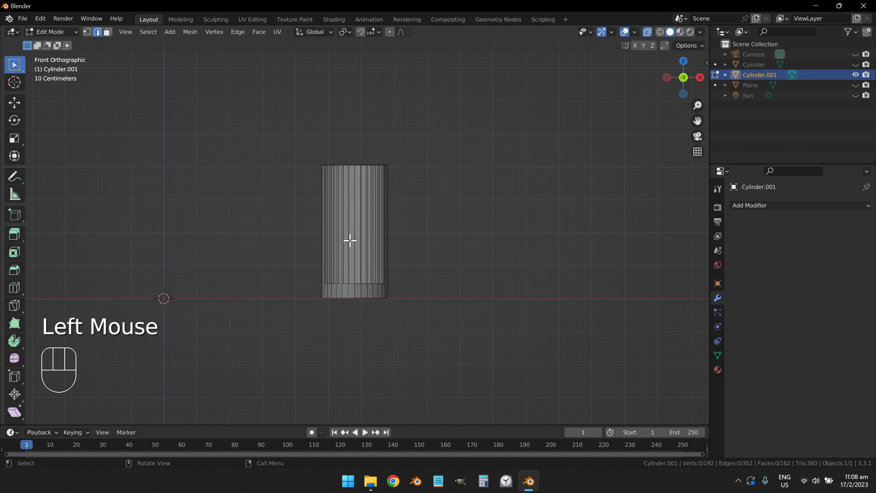
{"action": "mouse_move", "coordinate": [354, 238]}
{"action": "middle_mouse_down"}
{"action": "mouse_move", "coordinate": [329, 246]}
{"action": "mouse_move", "coordinate": [352, 250]}
{"action": "middle_mouse_up"}
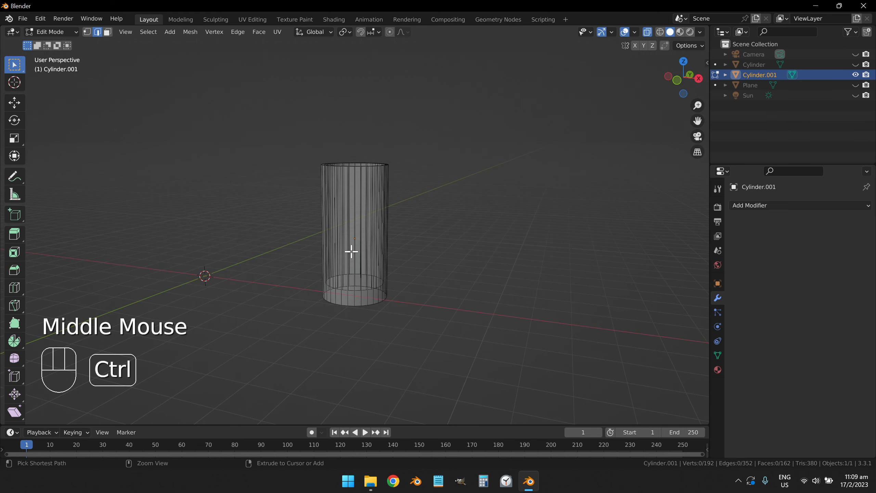
{"action": "key", "text": "ctrl+r"}
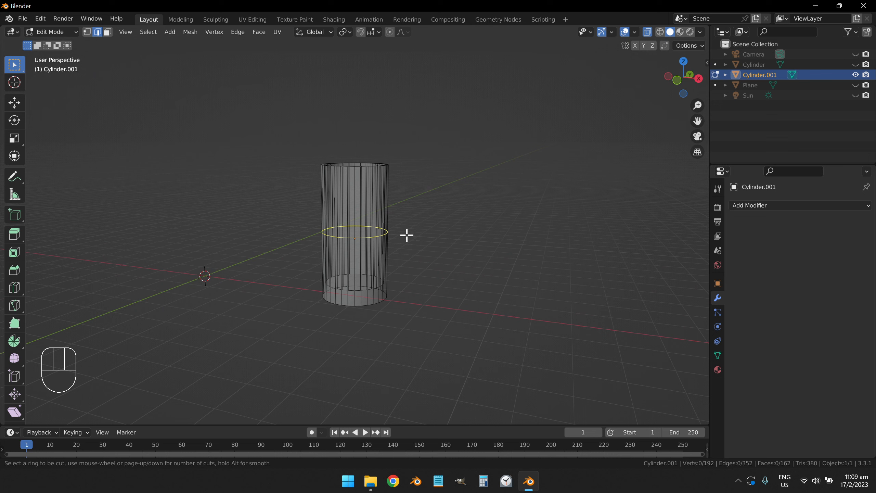
{"action": "scroll", "coordinate": [407, 235], "scroll_direction": "up", "scroll_amount": 1}
{"action": "scroll", "coordinate": [407, 235], "scroll_direction": "up", "scroll_amount": 2}
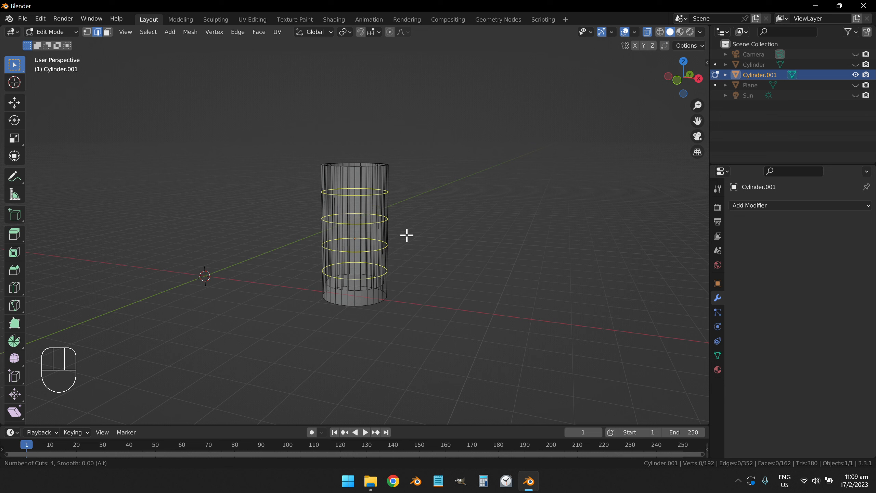
{"action": "scroll", "coordinate": [407, 235], "scroll_direction": "down", "scroll_amount": 3}
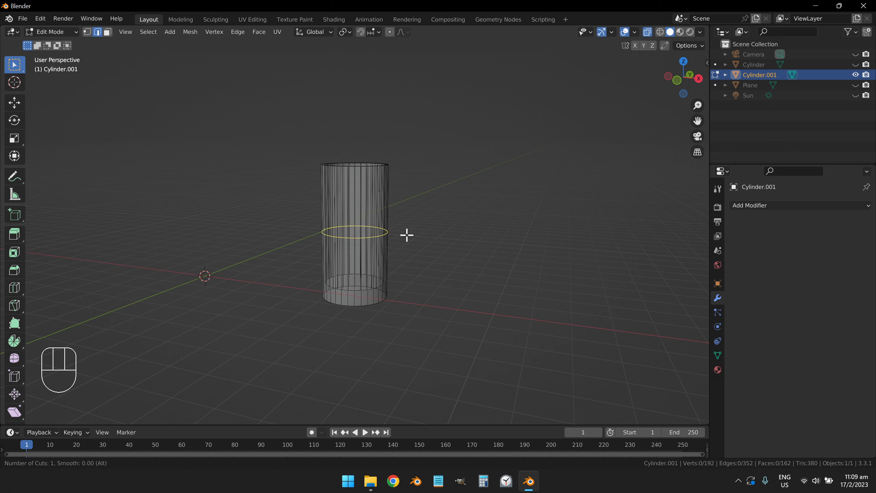
{"action": "left_click", "coordinate": [406, 235]}
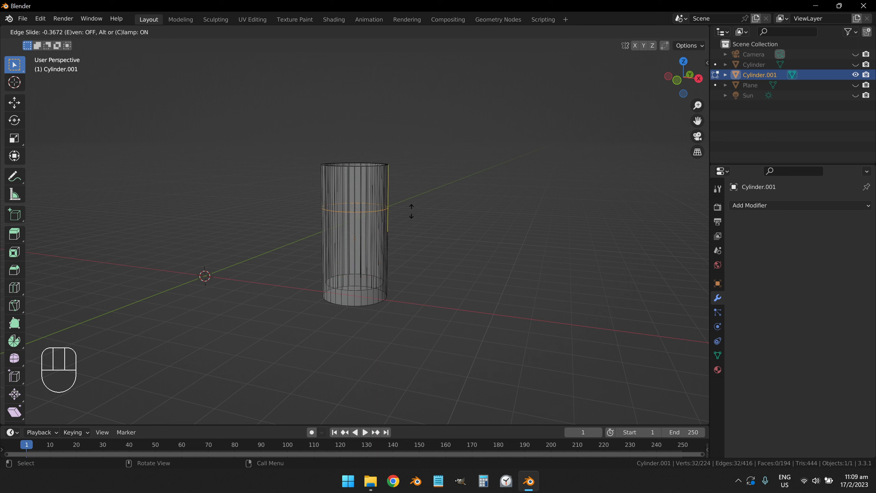
{"action": "left_click", "coordinate": [415, 252]}
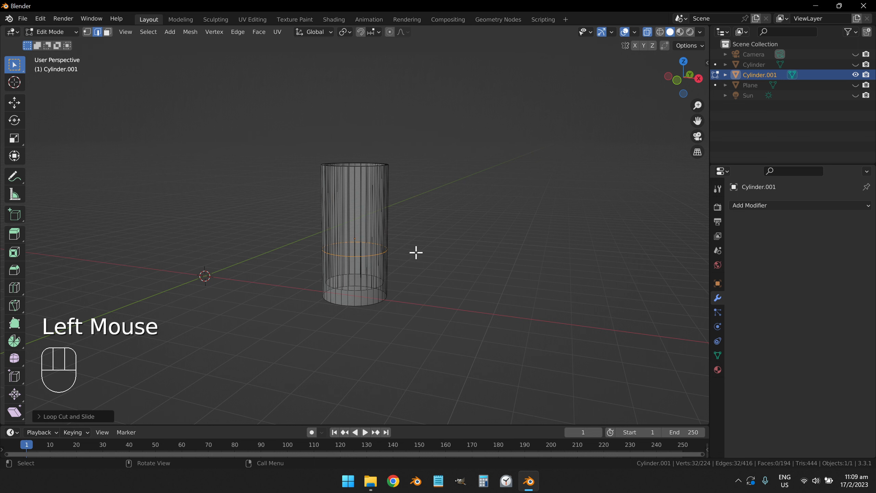
{"action": "key", "text": "KP_1"}
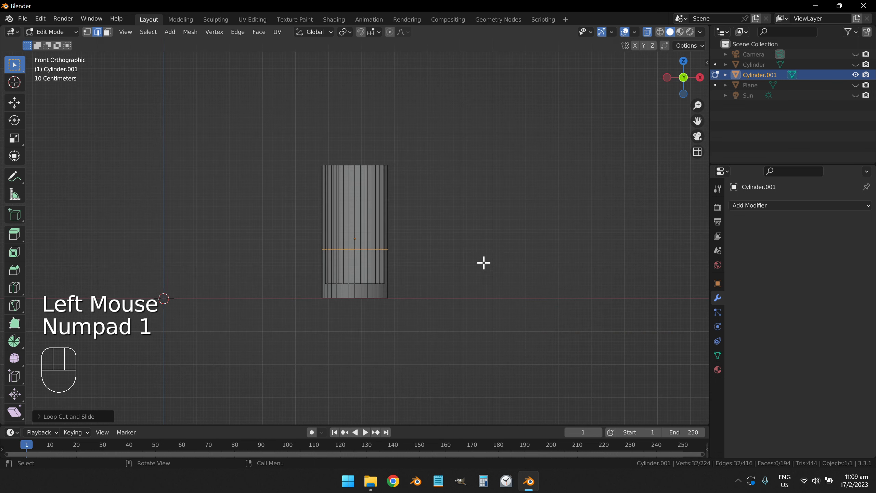
{"action": "scroll", "coordinate": [479, 276], "scroll_direction": "up", "scroll_amount": 2}
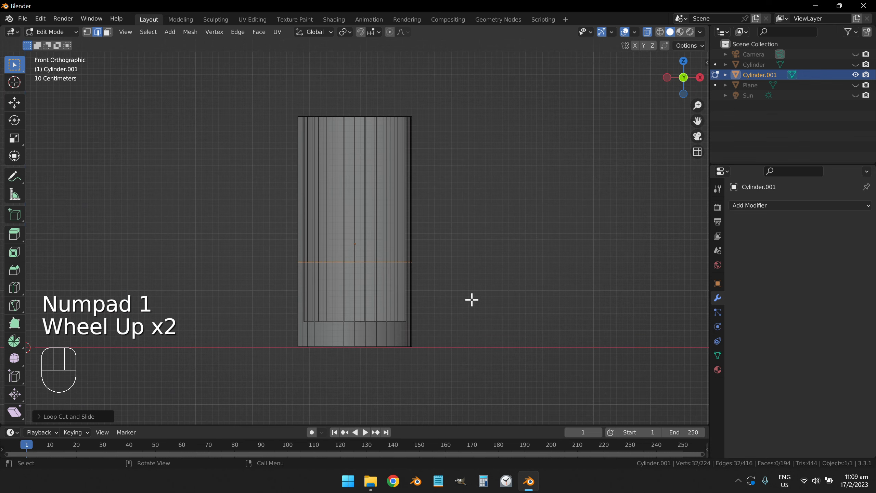
{"action": "key", "text": "g"}
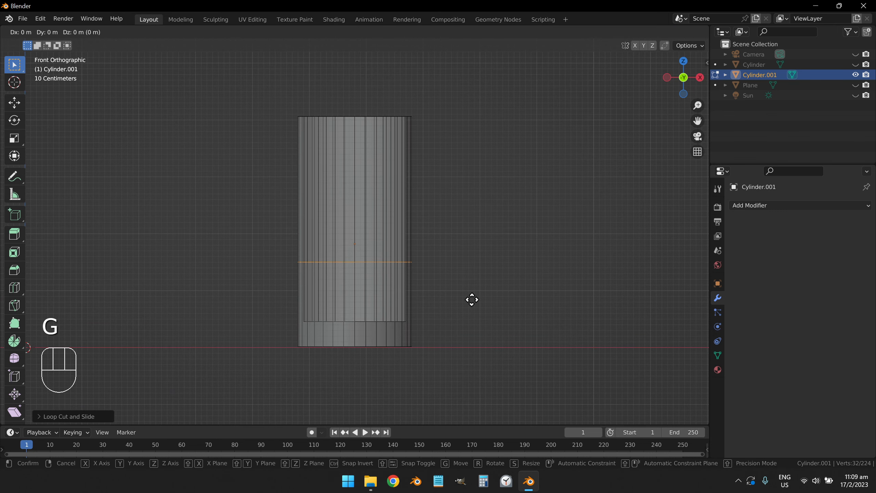
{"action": "key", "text": "z"}
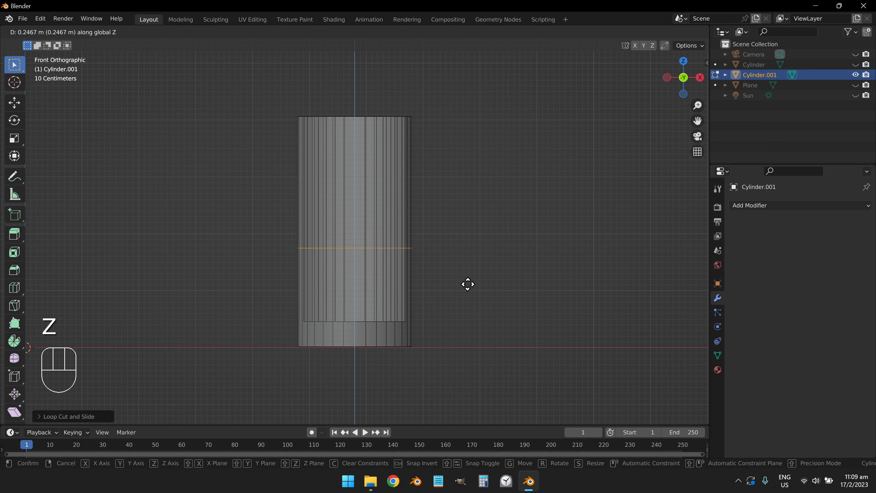
{"action": "key", "text": "Escape"}
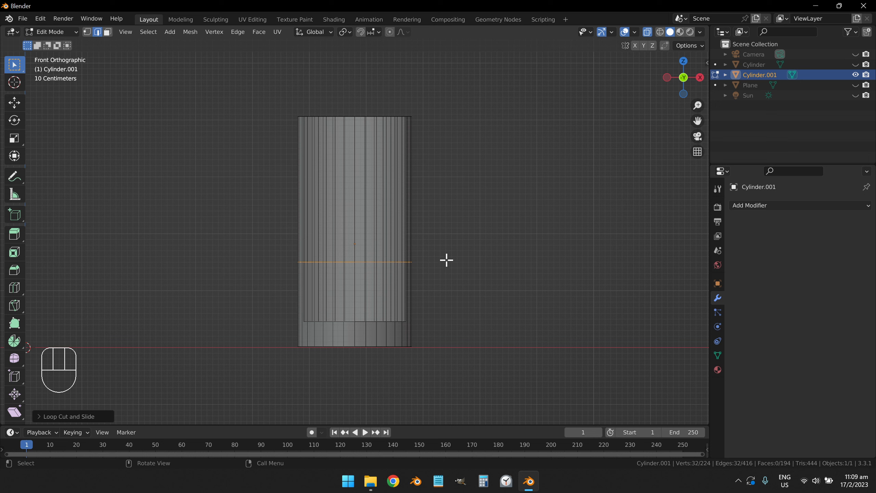
Scale the new edge loop outward to about twice its width so the outer wall bulges like a vase
{"action": "key", "text": "s"}
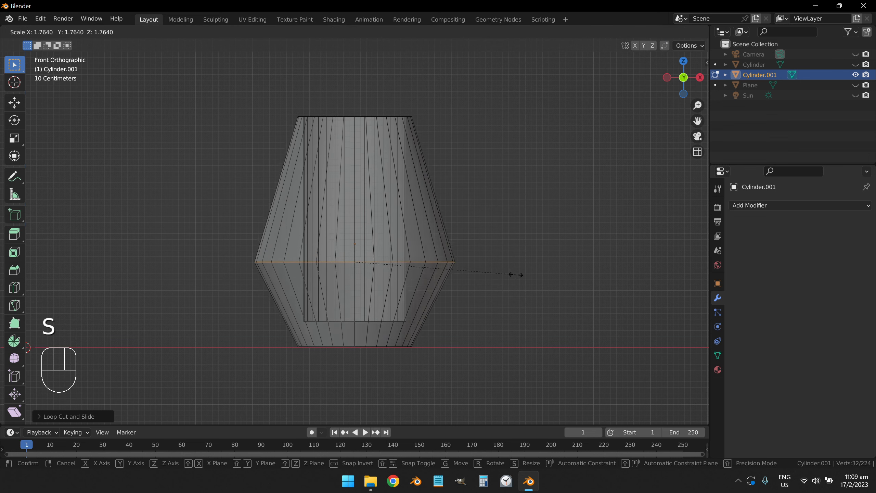
{"action": "left_click", "coordinate": [534, 279]}
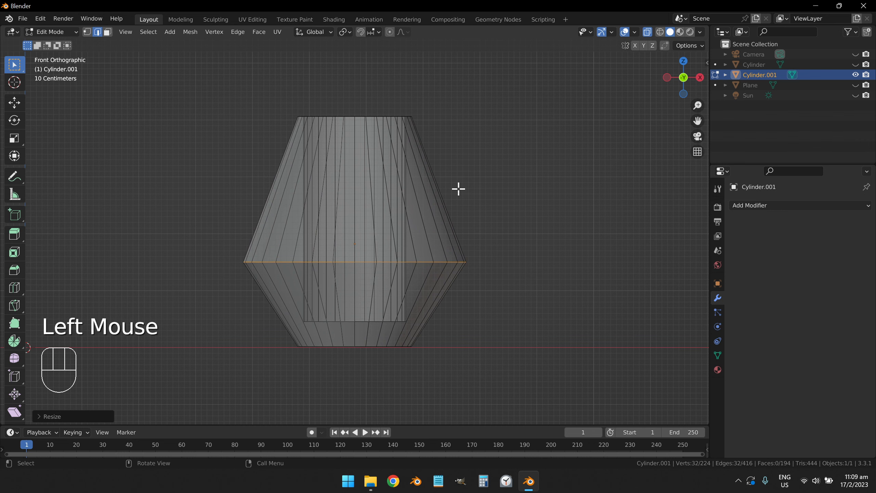
{"action": "middle_click_drag", "start_coordinate": [458, 189], "coordinate": [422, 215]}
{"action": "scroll", "coordinate": [424, 215], "scroll_direction": "down", "scroll_amount": 2}
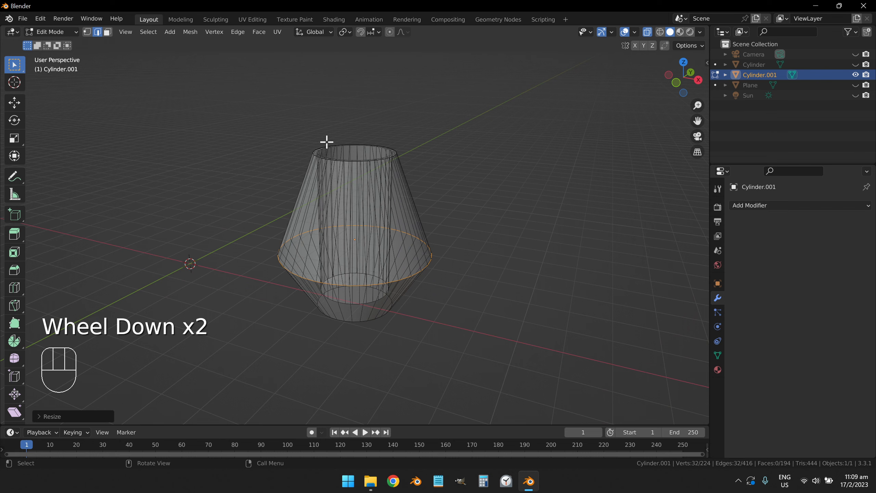
Turn off X-ray and box-select the top rim of the vase in front view
{"action": "key", "text": "KP_1"}
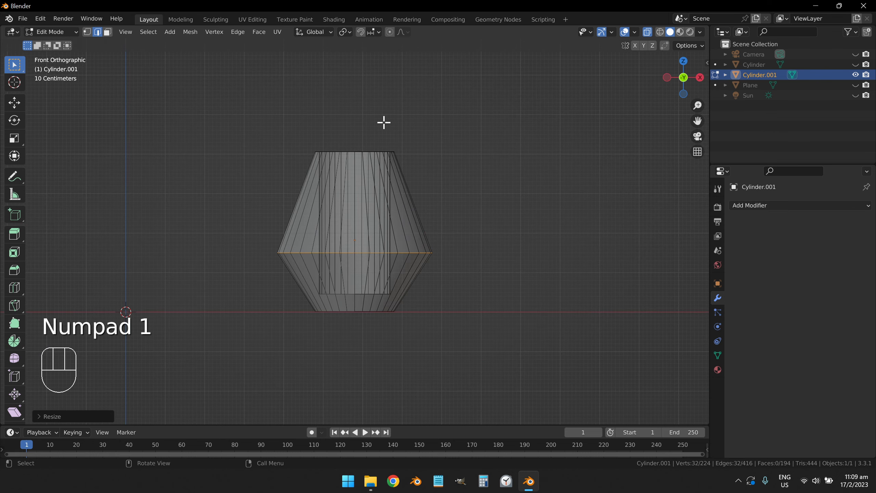
{"action": "left_click", "coordinate": [648, 31]}
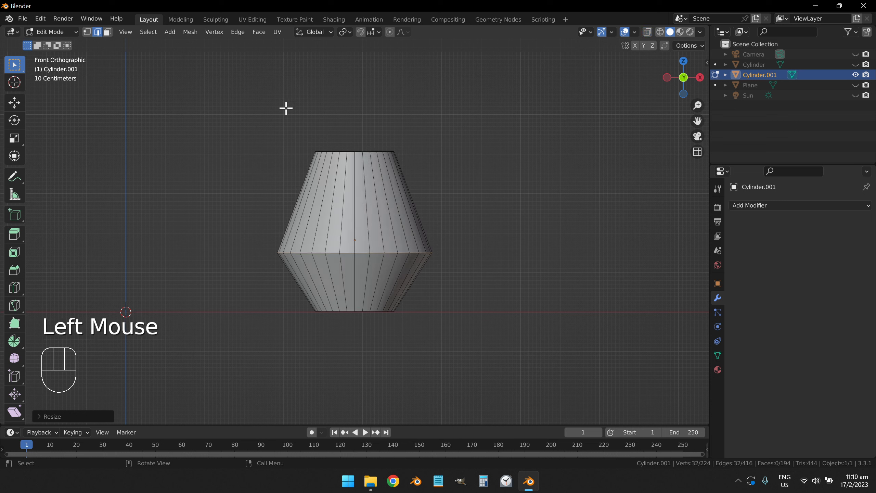
{"action": "left_click_drag", "start_coordinate": [272, 108], "coordinate": [463, 157]}
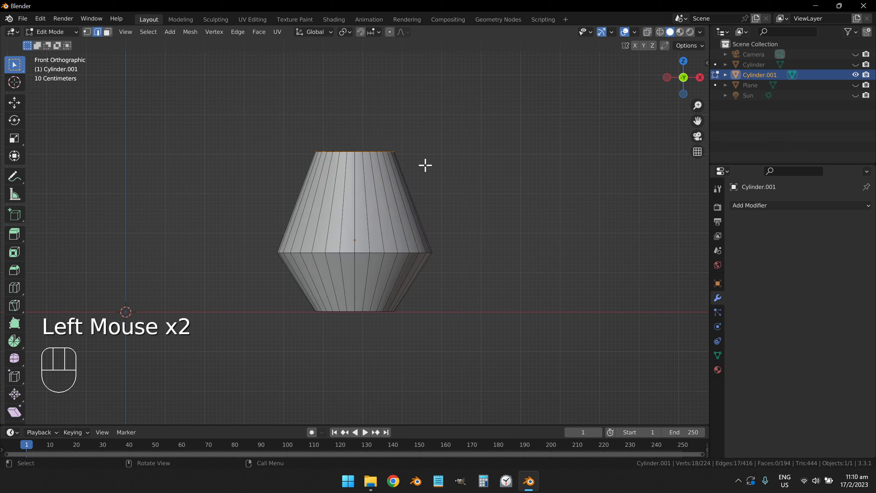
With X-ray enabled and face selection active, box-select all faces around the vase's top rim in front view
{"action": "middle_click_drag", "start_coordinate": [425, 162], "coordinate": [379, 208]}
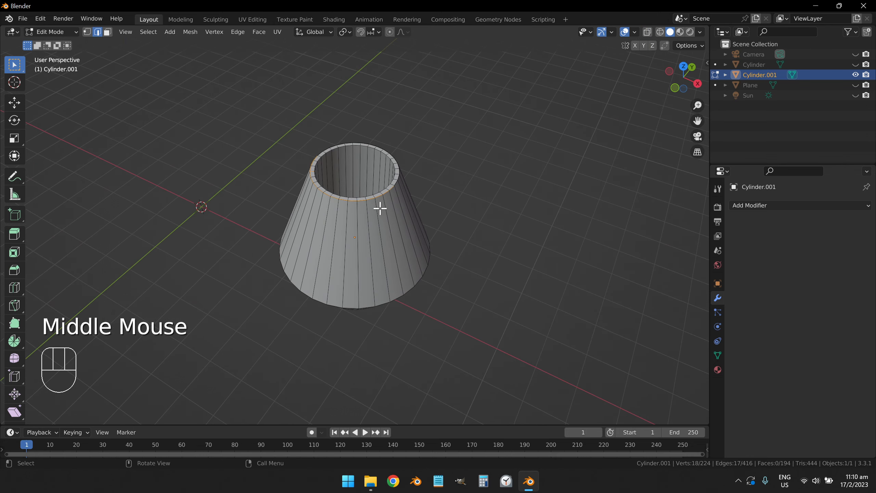
{"action": "scroll", "coordinate": [406, 184], "scroll_direction": "up", "scroll_amount": 4}
{"action": "scroll", "coordinate": [336, 121], "scroll_direction": "down", "scroll_amount": 3}
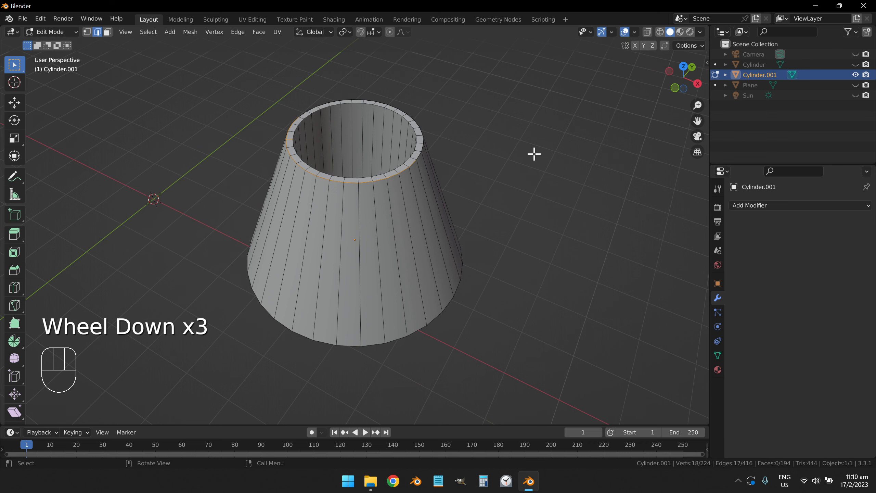
{"action": "key", "text": "KP_1"}
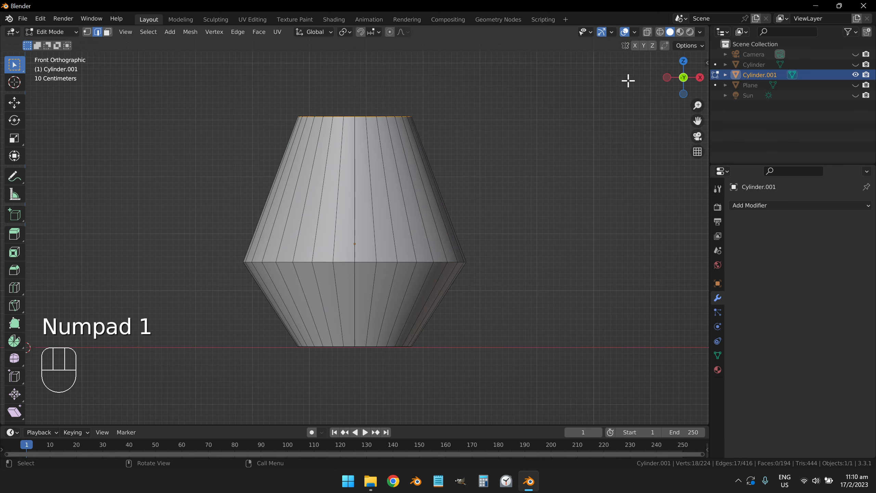
{"action": "left_click", "coordinate": [648, 32]}
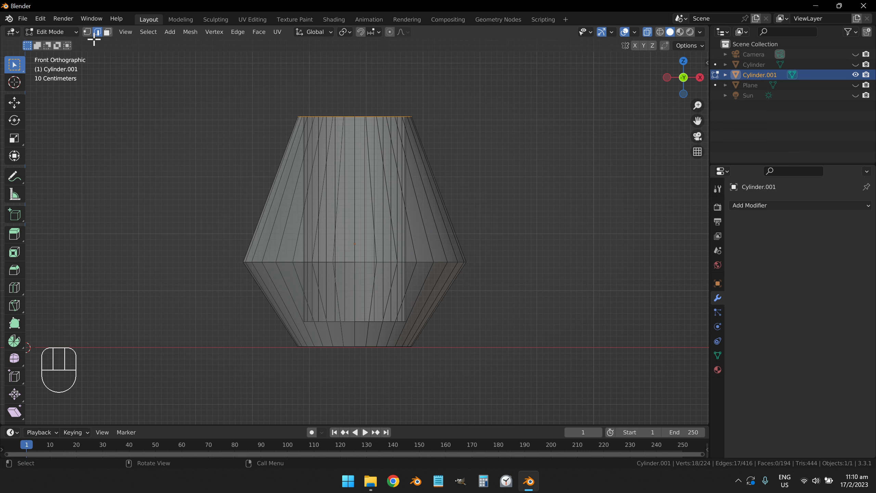
{"action": "left_click", "coordinate": [88, 32]}
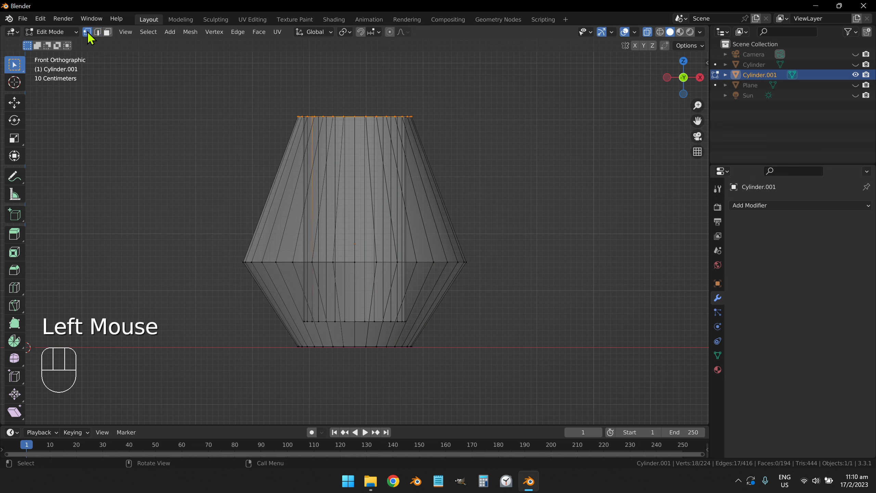
{"action": "left_click", "coordinate": [108, 32]}
{"action": "left_click_drag", "start_coordinate": [232, 81], "coordinate": [468, 122]}
{"action": "middle_click_drag", "start_coordinate": [477, 134], "coordinate": [383, 176]}
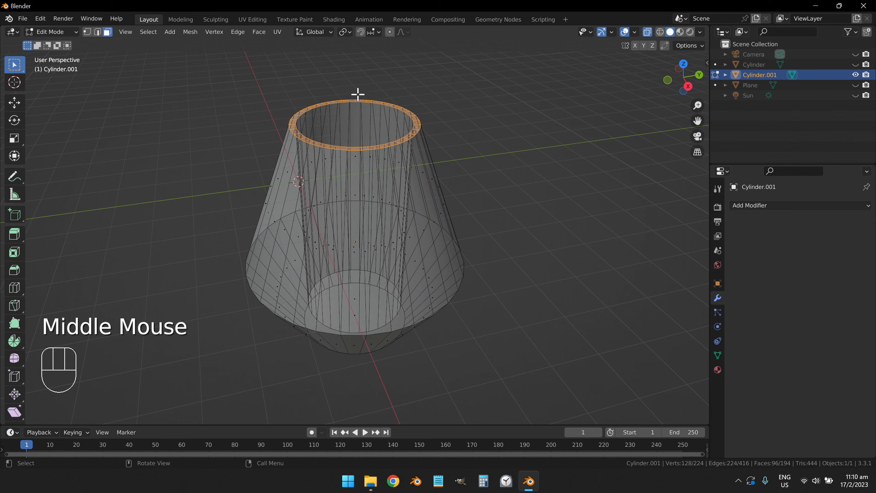
Extrude the selected rim faces straight upward to form a neck about a quarter of the vase's total height
{"action": "scroll", "coordinate": [435, 185], "scroll_direction": "down", "scroll_amount": 2}
{"action": "middle_click_drag", "start_coordinate": [434, 185], "coordinate": [477, 178]}
{"action": "key", "text": "e"}
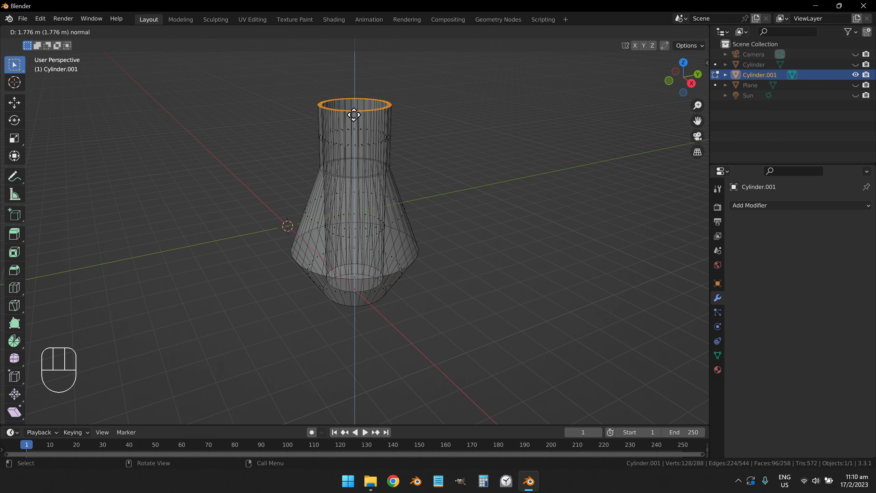
{"action": "left_click", "coordinate": [357, 123]}
{"action": "middle_click_drag", "start_coordinate": [464, 161], "coordinate": [531, 151]}
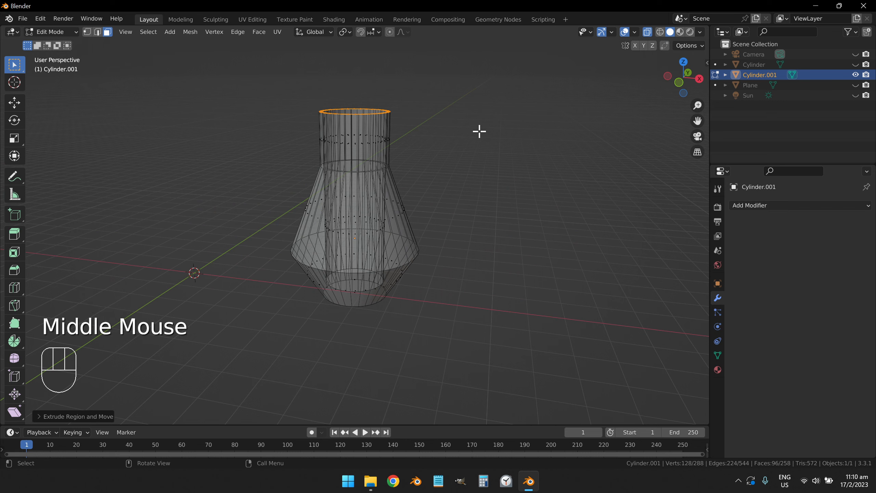
In front view, scale the extruded top rim outward to about 1.46 times its width so the neck flares
{"action": "key", "text": "KP_1"}
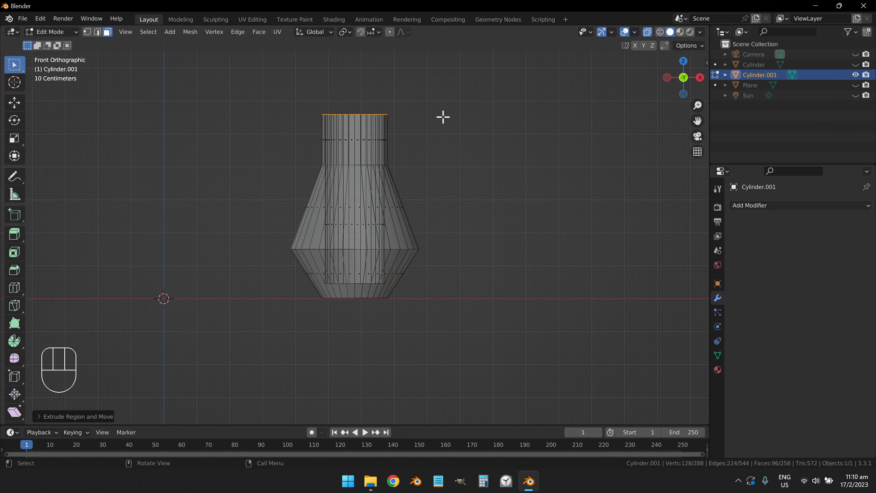
{"action": "middle_click_drag", "start_coordinate": [432, 121], "coordinate": [407, 129]}
{"action": "mouse_move", "coordinate": [345, 105]}
{"action": "middle_mouse_down"}
{"action": "mouse_move", "coordinate": [330, 139]}
{"action": "mouse_move", "coordinate": [349, 103]}
{"action": "middle_mouse_up"}
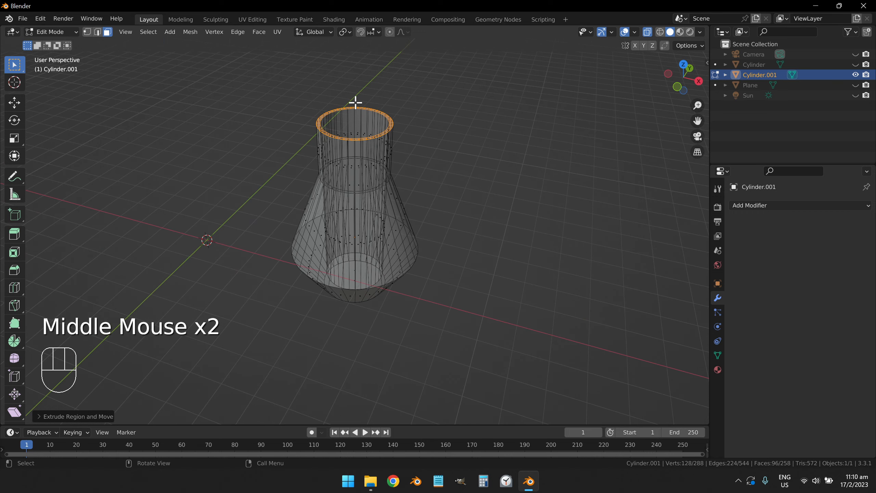
{"action": "key", "text": "KP_1"}
{"action": "key", "text": "s"}
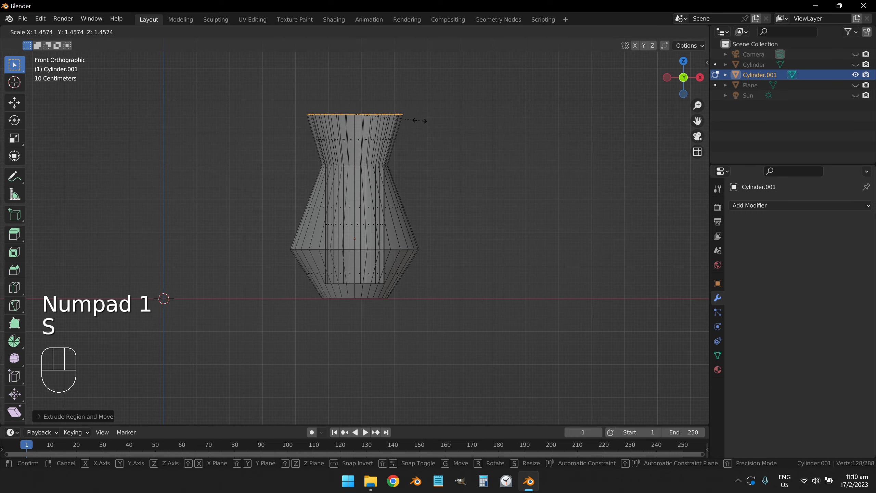
{"action": "left_click", "coordinate": [420, 120]}
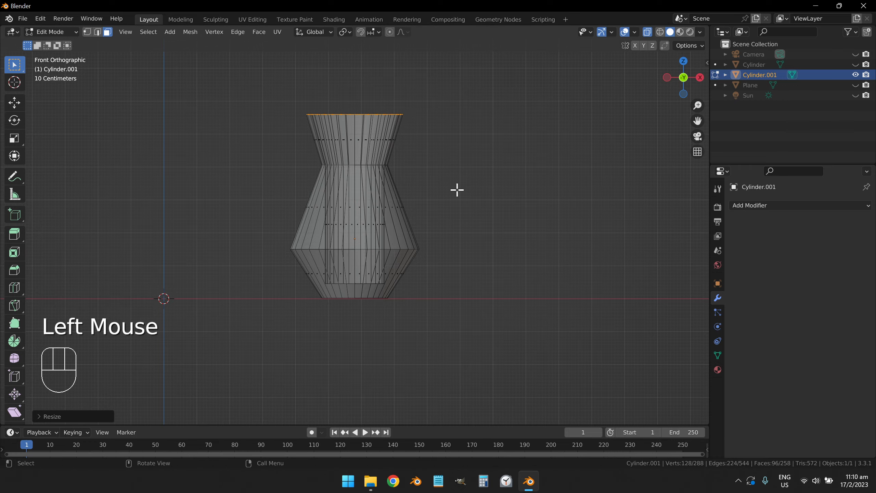
{"action": "middle_click_drag", "start_coordinate": [455, 190], "coordinate": [530, 207]}
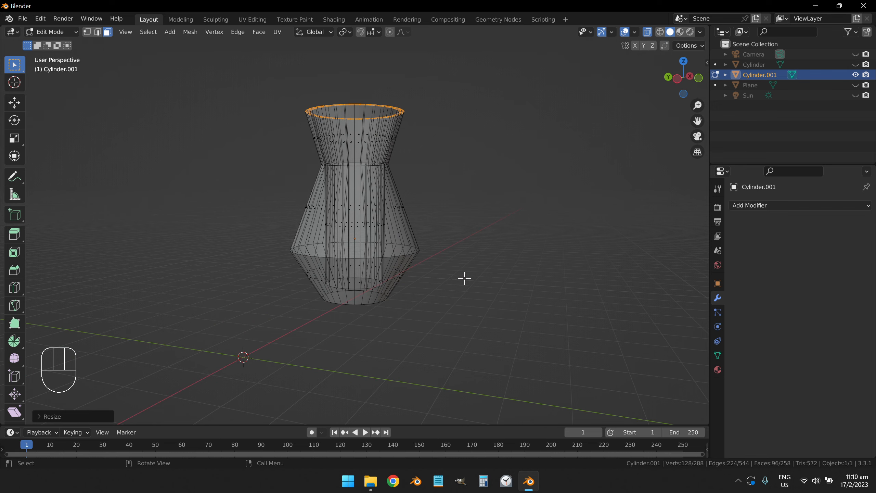
Frame the lower body of the vase, turn off X-ray and switch to edge selection
{"action": "middle_click_drag", "start_coordinate": [464, 278], "coordinate": [434, 248], "text": "shift"}
{"action": "scroll", "coordinate": [451, 251], "scroll_direction": "up", "scroll_amount": 3}
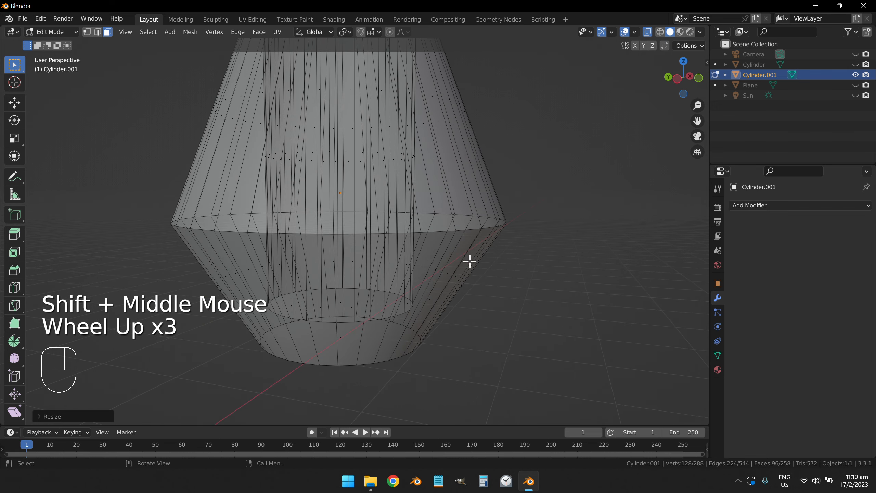
{"action": "middle_click_drag", "start_coordinate": [513, 263], "coordinate": [523, 270]}
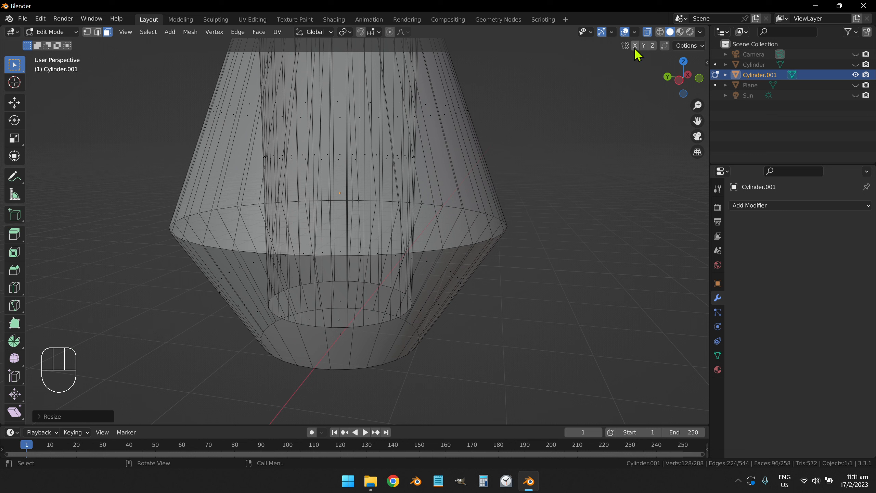
{"action": "left_click", "coordinate": [648, 32]}
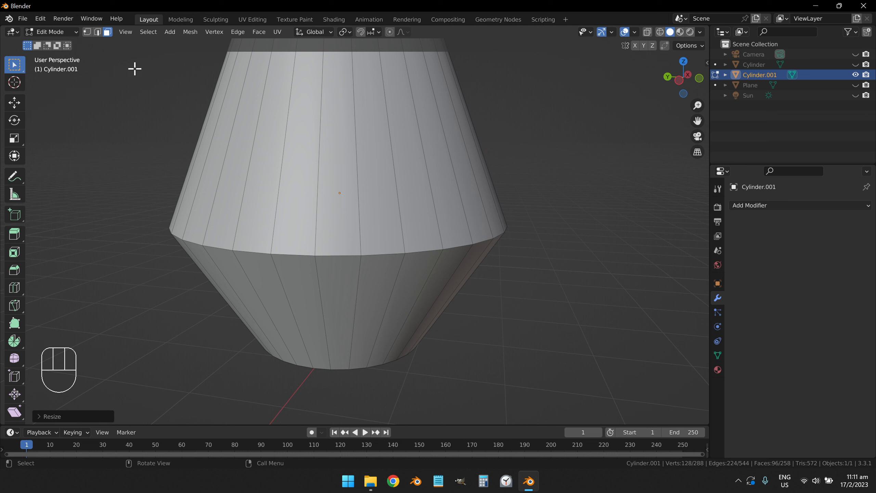
{"action": "left_click", "coordinate": [97, 32]}
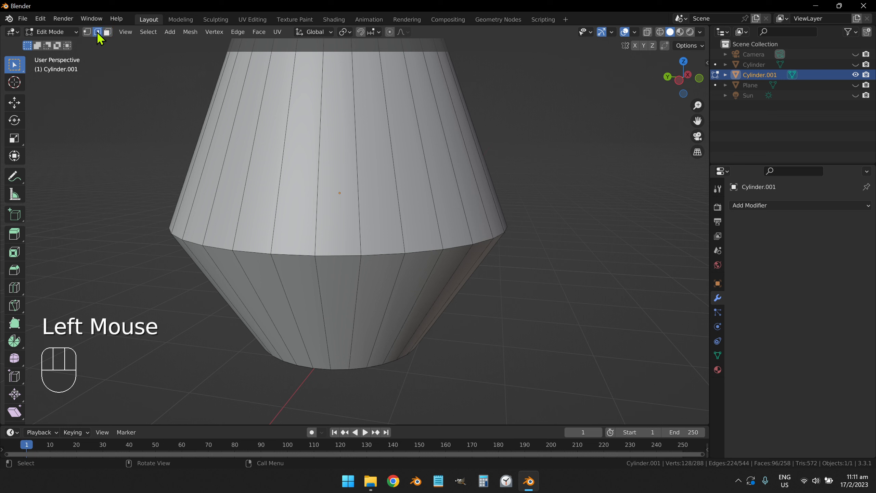
{"action": "left_click", "coordinate": [337, 256]}
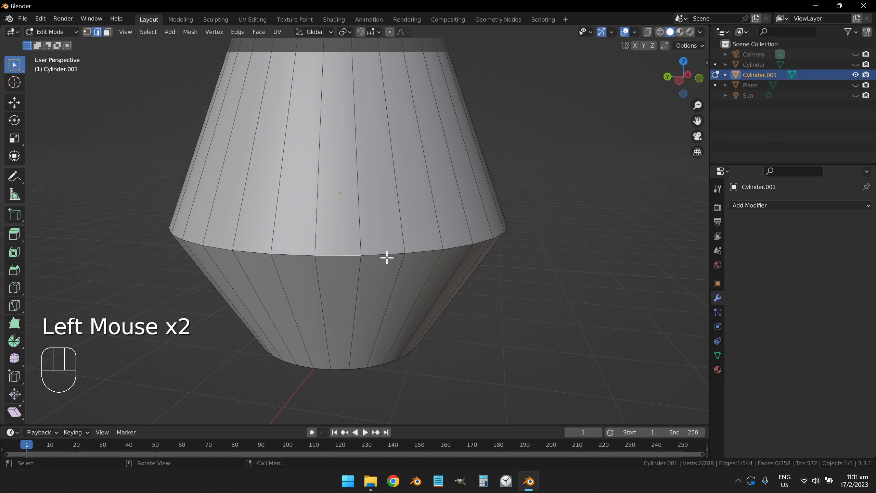
{"action": "left_click", "coordinate": [344, 256]}
{"action": "left_click", "coordinate": [388, 255], "text": "shift"}
{"action": "left_click", "coordinate": [422, 252], "text": "shift"}
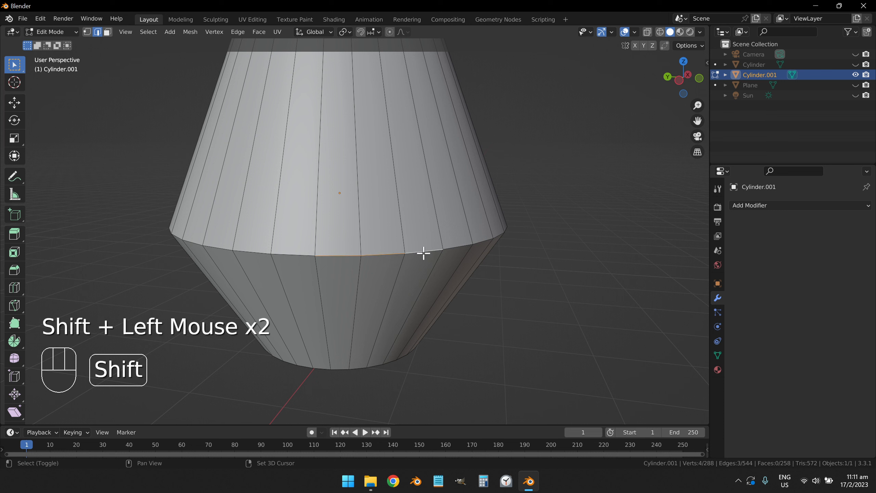
{"action": "left_click", "coordinate": [459, 249], "text": "shift"}
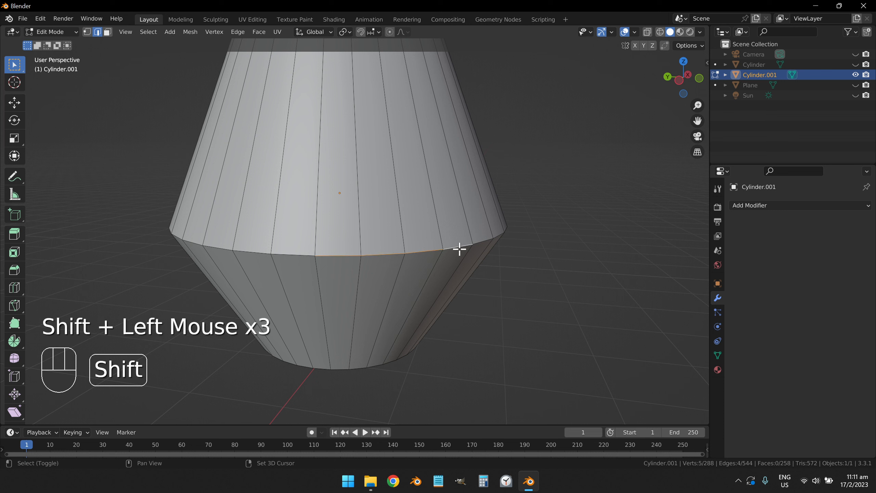
{"action": "left_click", "coordinate": [548, 267]}
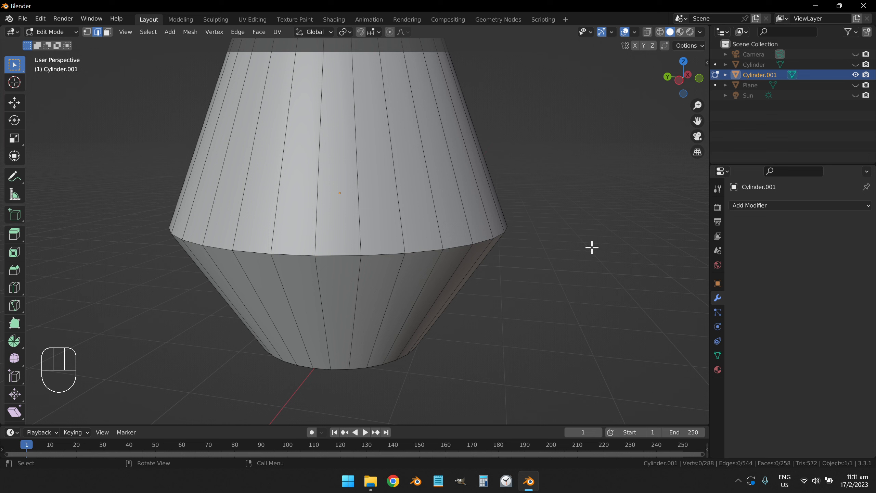
Select the complete edge loop around the vase's widest part and show the model in wireframe
{"action": "left_click", "coordinate": [418, 252], "text": "alt"}
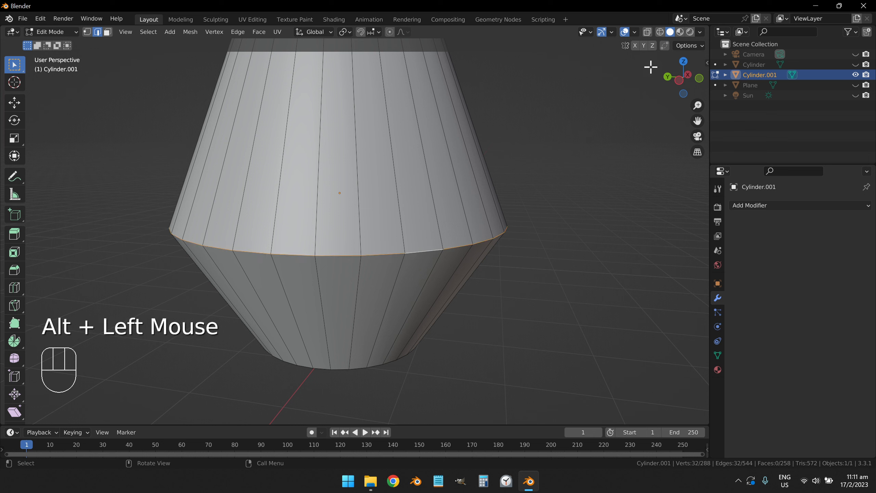
{"action": "left_click", "coordinate": [661, 33]}
{"action": "middle_click_drag", "start_coordinate": [465, 192], "coordinate": [495, 205]}
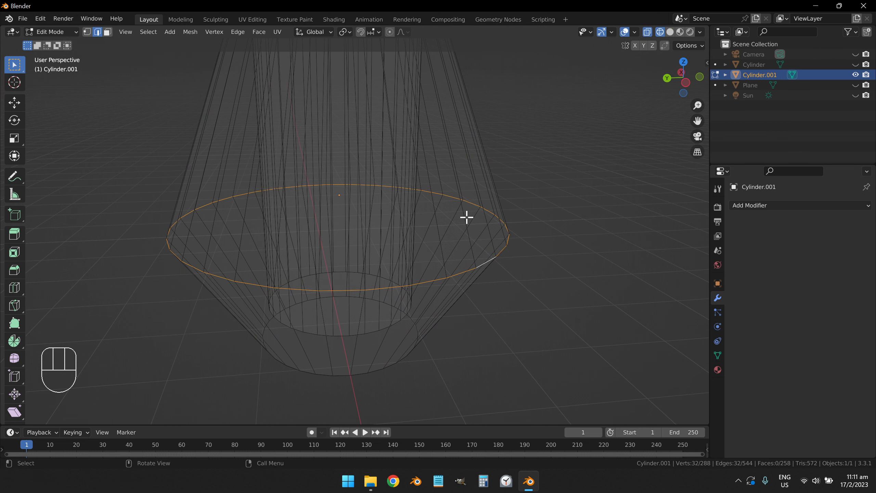
{"action": "scroll", "coordinate": [464, 214], "scroll_direction": "down", "scroll_amount": 2}
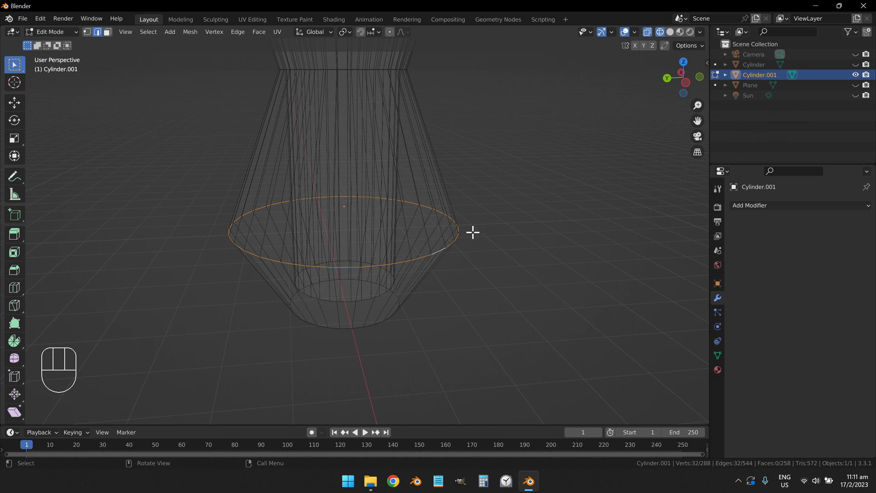
{"action": "mouse_move", "coordinate": [472, 232]}
{"action": "middle_mouse_down"}
{"action": "mouse_move", "coordinate": [458, 236]}
{"action": "mouse_move", "coordinate": [480, 234]}
{"action": "middle_mouse_up"}
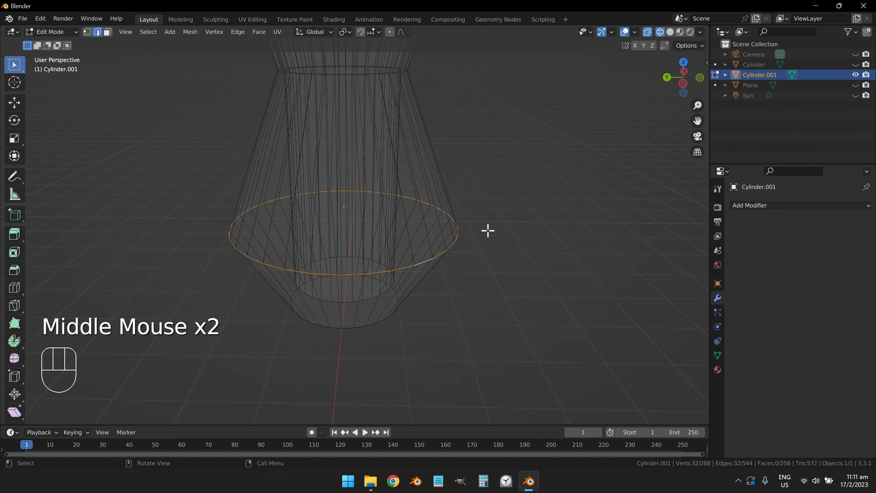
{"action": "scroll", "coordinate": [507, 231], "scroll_direction": "up", "scroll_amount": 2}
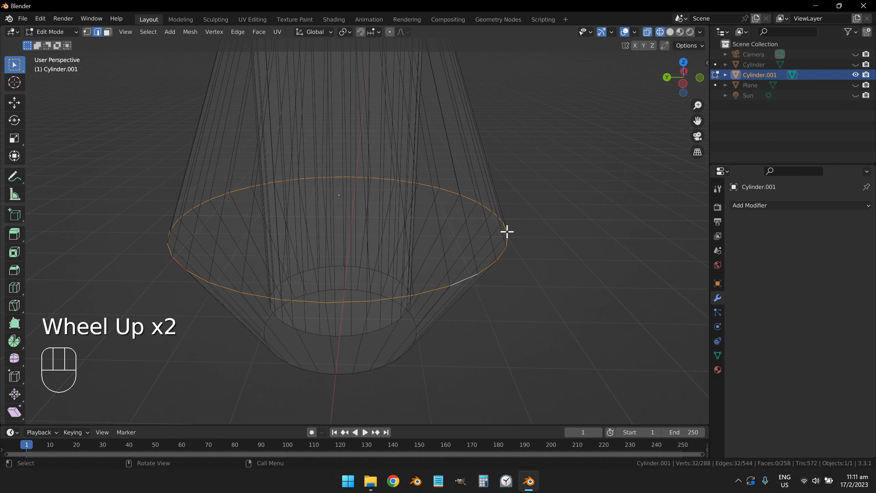
{"action": "left_click", "coordinate": [468, 235], "text": "alt"}
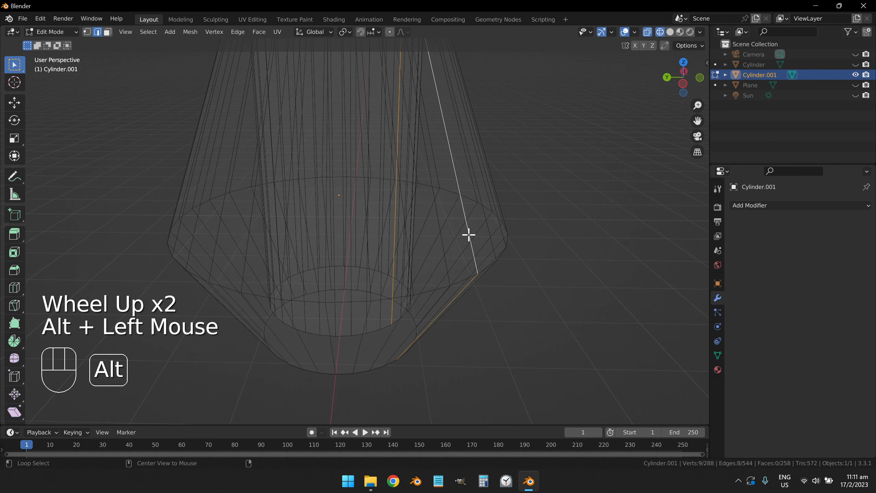
{"action": "middle_click_drag", "start_coordinate": [469, 235], "coordinate": [390, 288]}
{"action": "scroll", "coordinate": [463, 280], "scroll_direction": "down", "scroll_amount": 2}
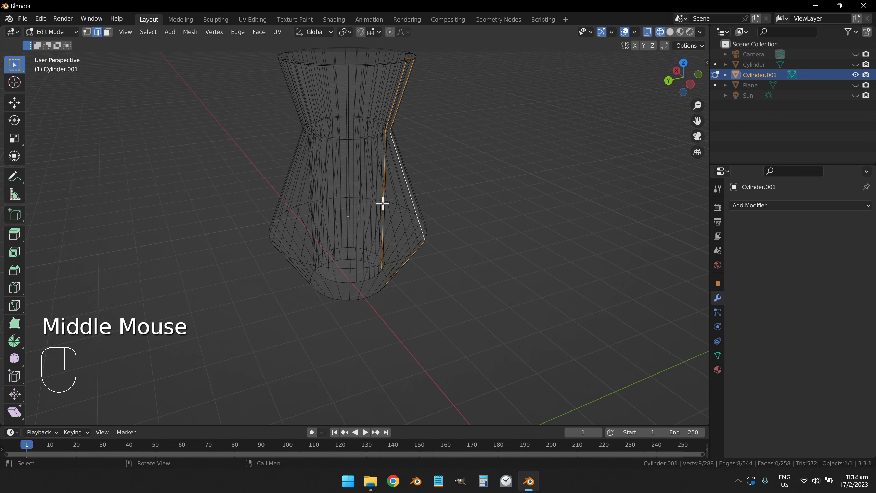
{"action": "middle_click_drag", "start_coordinate": [473, 253], "coordinate": [434, 263]}
{"action": "scroll", "coordinate": [374, 312], "scroll_direction": "up", "scroll_amount": 1}
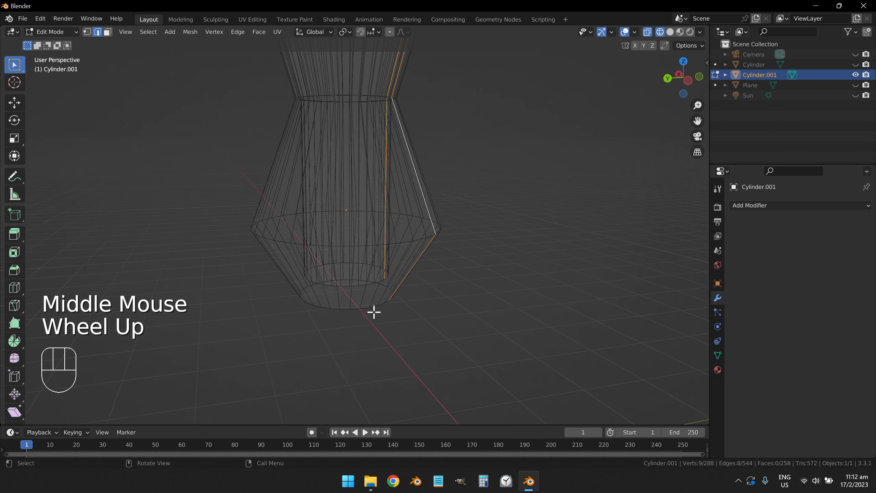
{"action": "scroll", "coordinate": [375, 323], "scroll_direction": "up", "scroll_amount": 1}
{"action": "left_click", "coordinate": [367, 324], "text": "alt"}
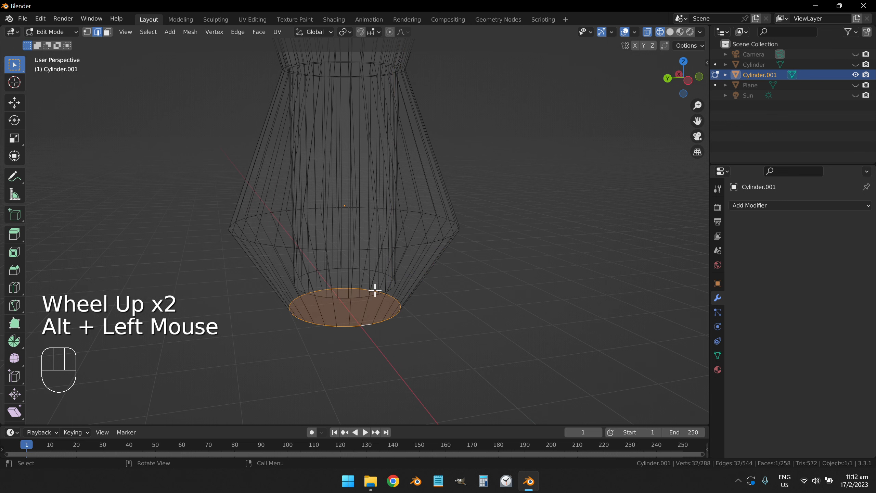
{"action": "middle_click_drag", "start_coordinate": [464, 274], "coordinate": [487, 289]}
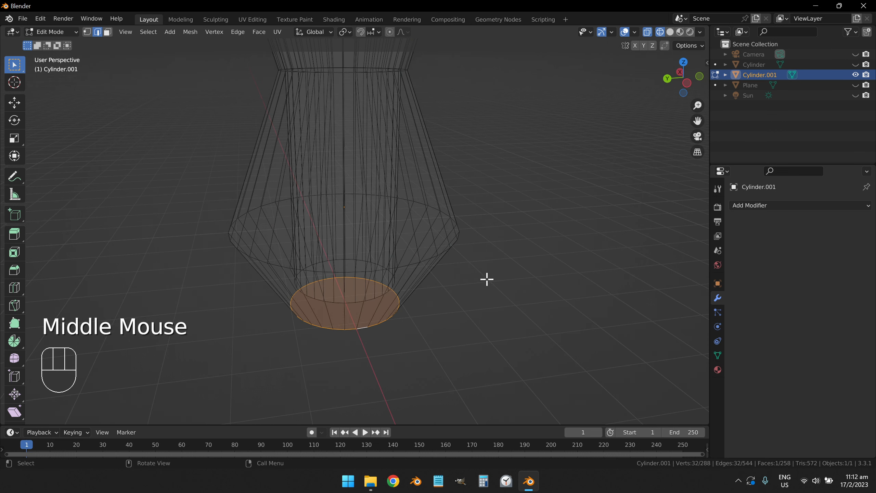
{"action": "key", "text": "alt"}
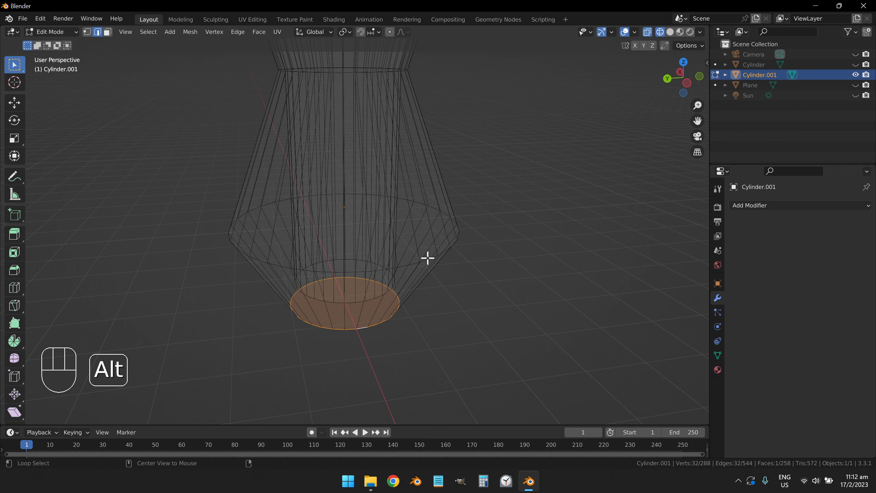
Replace the bottom loop selection with the edge loop around the vase's widest part
{"action": "left_click", "coordinate": [427, 258], "text": "alt"}
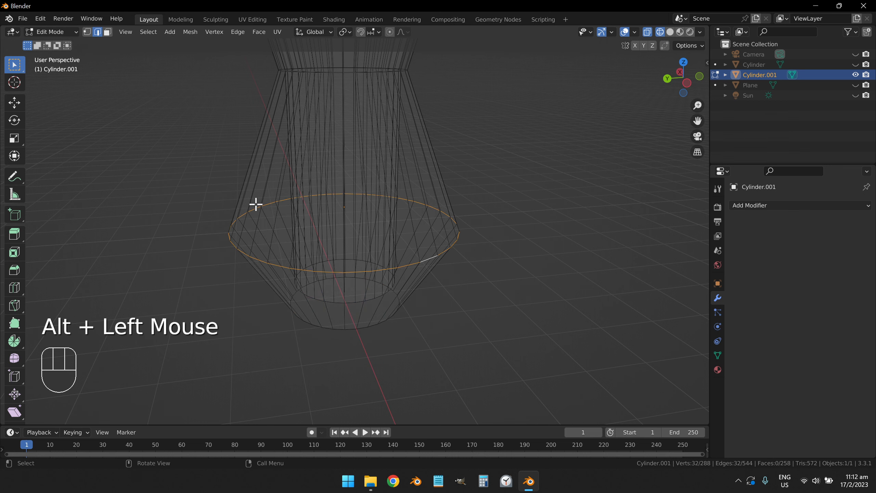
{"action": "middle_click_drag", "start_coordinate": [508, 255], "coordinate": [490, 243]}
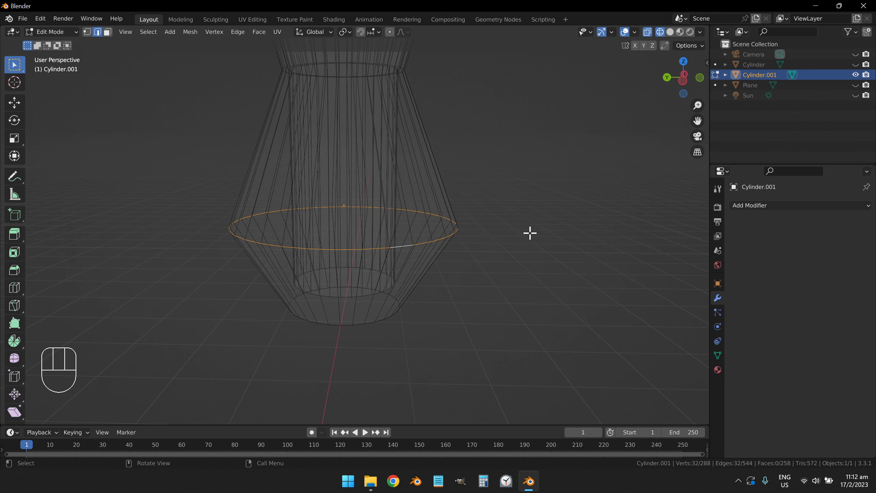
{"action": "key", "text": "ctrl"}
{"action": "key", "text": "ctrl+b"}
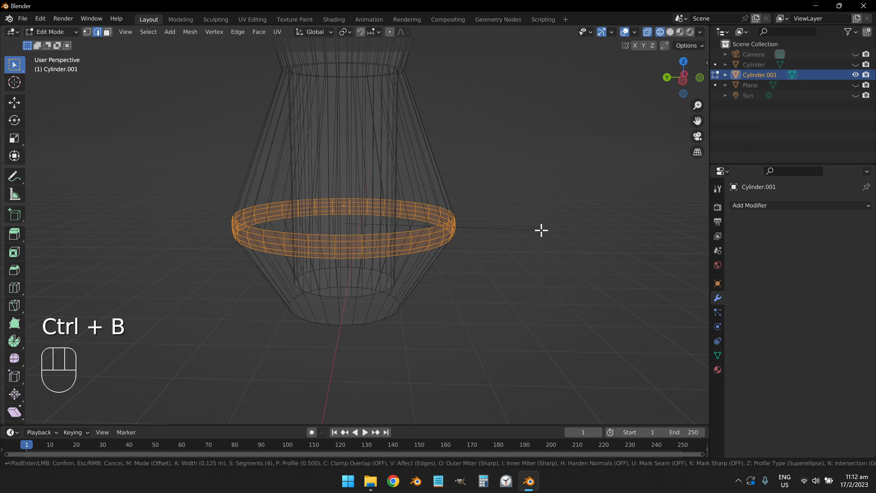
{"action": "key", "text": "Escape"}
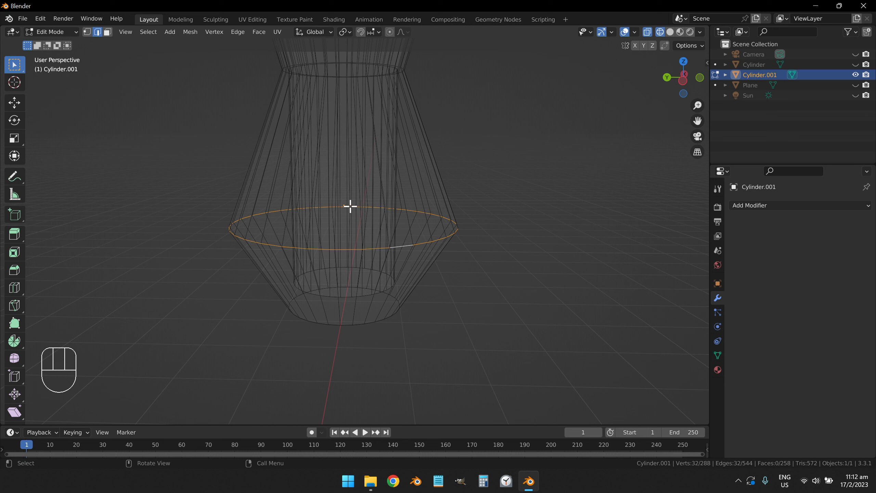
{"action": "key", "text": "ctrl+b"}
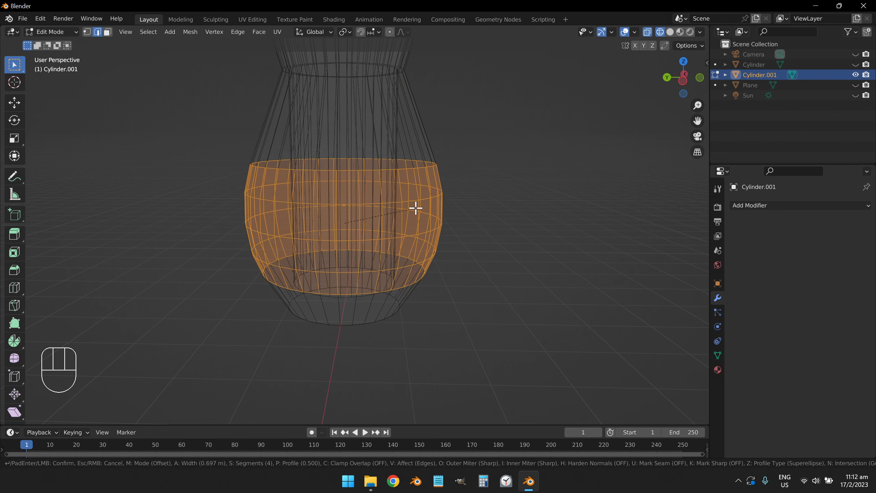
{"action": "key", "text": "Escape"}
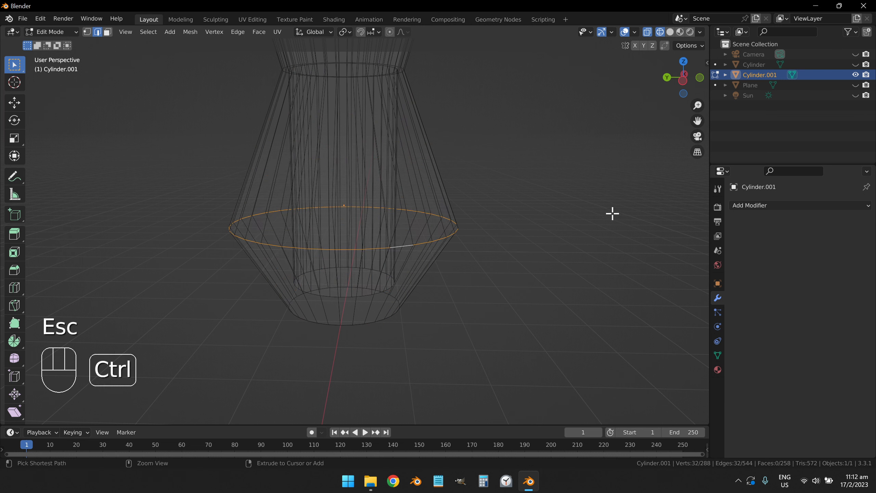
Bevel the selected edge loop at the vase's widest part with 3 segments and a width of about 0.3 m
{"action": "key", "text": "ctrl+b"}
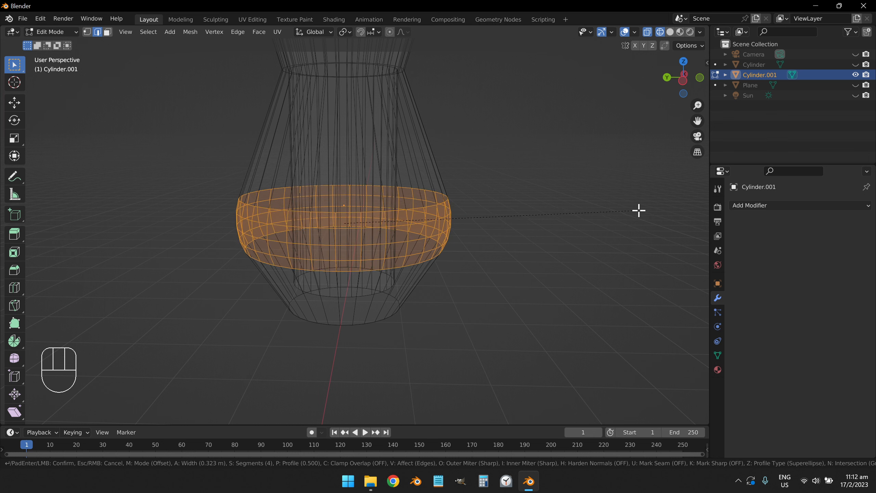
{"action": "scroll", "coordinate": [638, 210], "scroll_direction": "down", "scroll_amount": 2}
{"action": "scroll", "coordinate": [638, 211], "scroll_direction": "down", "scroll_amount": 1}
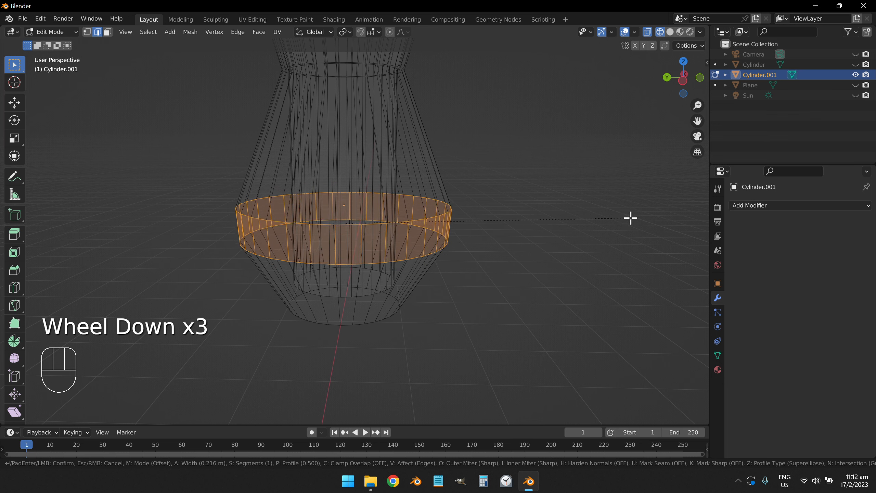
{"action": "scroll", "coordinate": [630, 218], "scroll_direction": "up", "scroll_amount": 1}
{"action": "scroll", "coordinate": [630, 218], "scroll_direction": "up", "scroll_amount": 1}
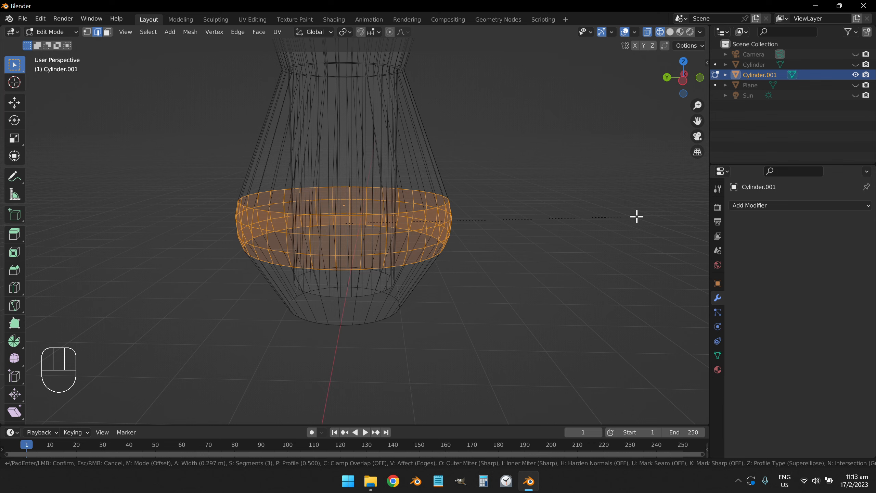
{"action": "left_click", "coordinate": [637, 216]}
Return to solid shading and bevel the edge loop where the neck meets the body with 3 segments
{"action": "middle_click_drag", "start_coordinate": [465, 231], "coordinate": [412, 219]}
{"action": "scroll", "coordinate": [407, 180], "scroll_direction": "down", "scroll_amount": 1}
{"action": "middle_click_drag", "start_coordinate": [407, 180], "coordinate": [405, 219], "text": "shift"}
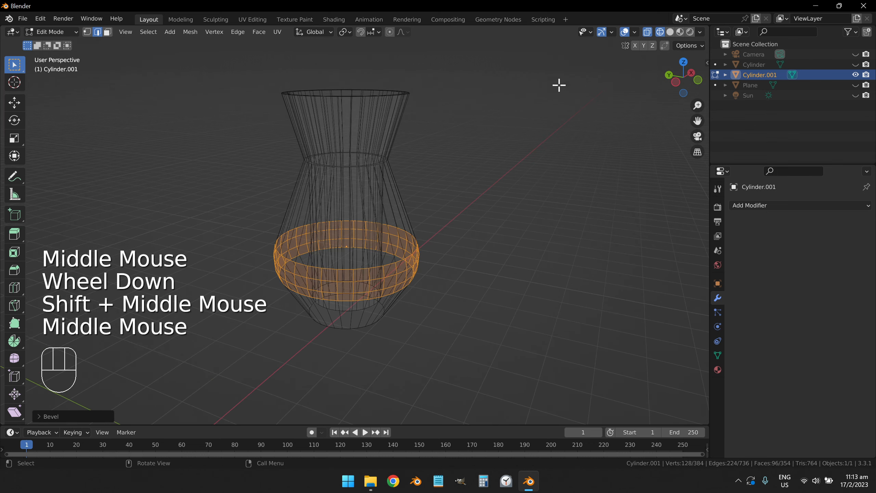
{"action": "left_click", "coordinate": [670, 32]}
{"action": "scroll", "coordinate": [366, 121], "scroll_direction": "up", "scroll_amount": 2}
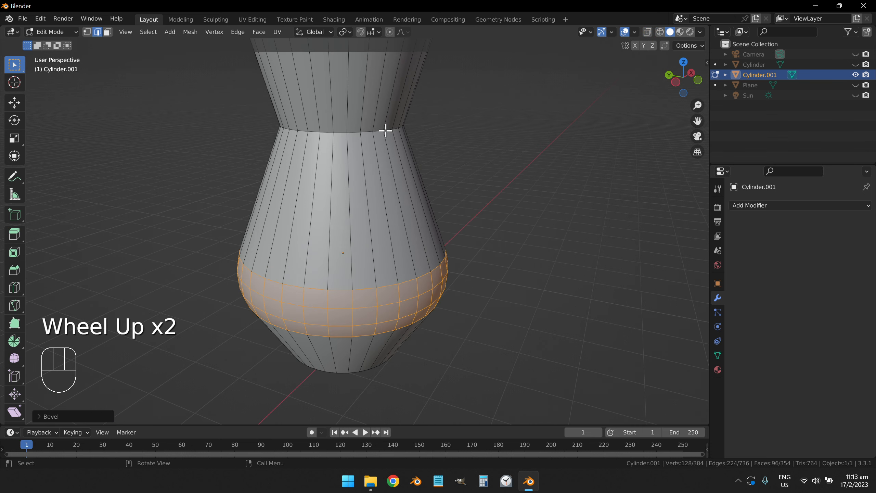
{"action": "left_click", "coordinate": [354, 132], "text": "alt"}
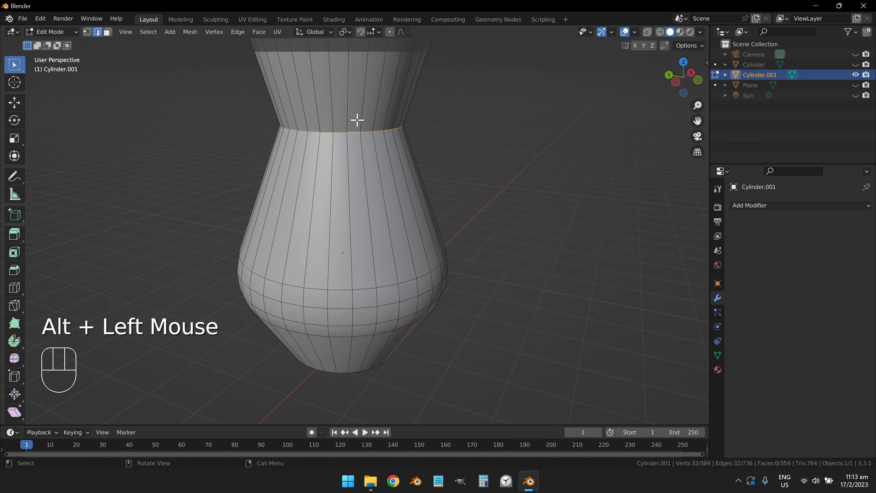
{"action": "key", "text": "ctrl+b"}
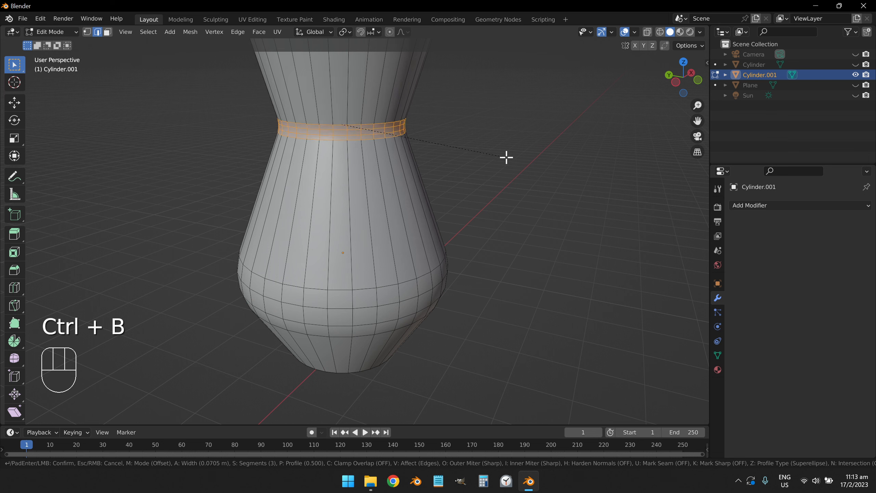
{"action": "left_click", "coordinate": [517, 155]}
Preview the vase in rendered shading, open its material settings and leave Edit Mode
{"action": "scroll", "coordinate": [533, 163], "scroll_direction": "down", "scroll_amount": 1}
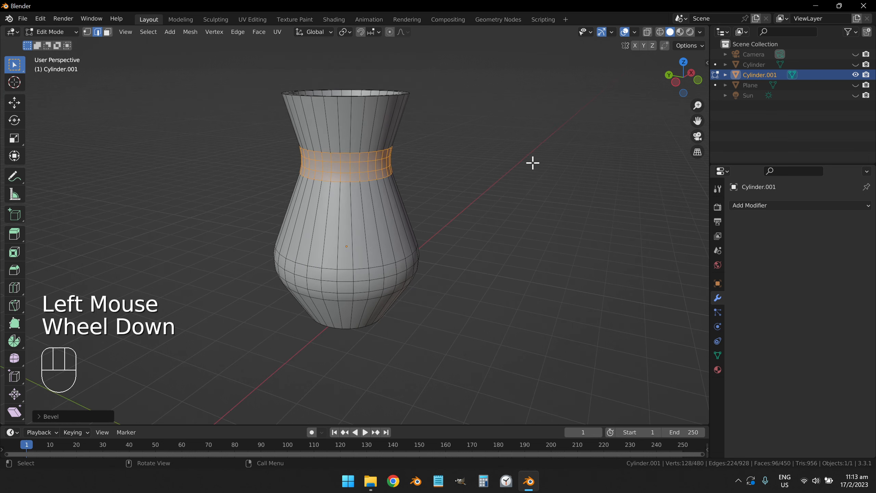
{"action": "middle_click_drag", "start_coordinate": [462, 167], "coordinate": [442, 191]}
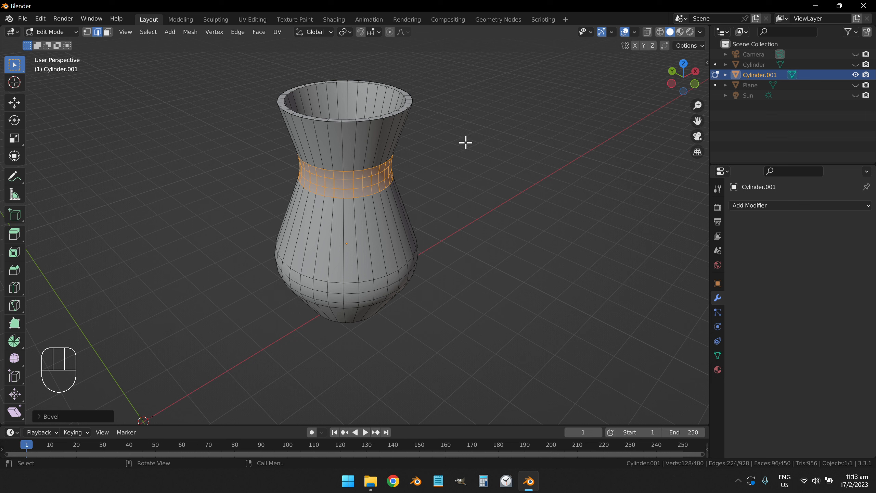
{"action": "left_click", "coordinate": [690, 33]}
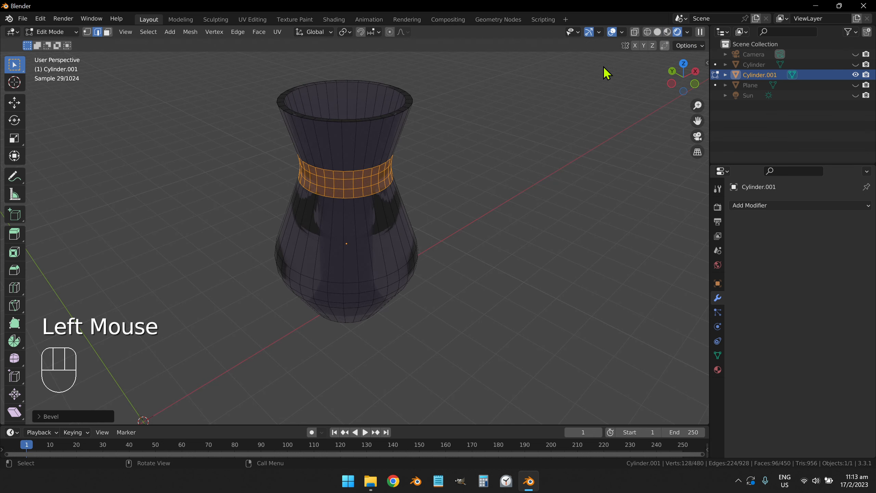
{"action": "double_click", "coordinate": [718, 371]}
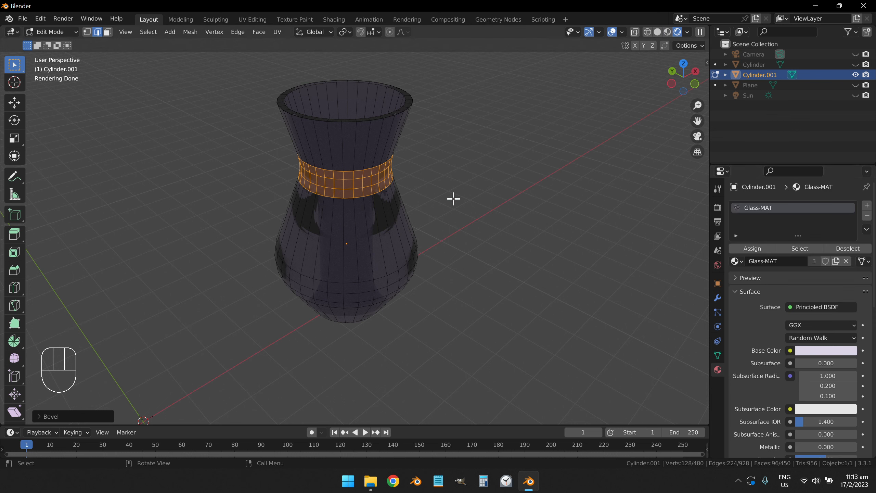
{"action": "key", "text": "Tab"}
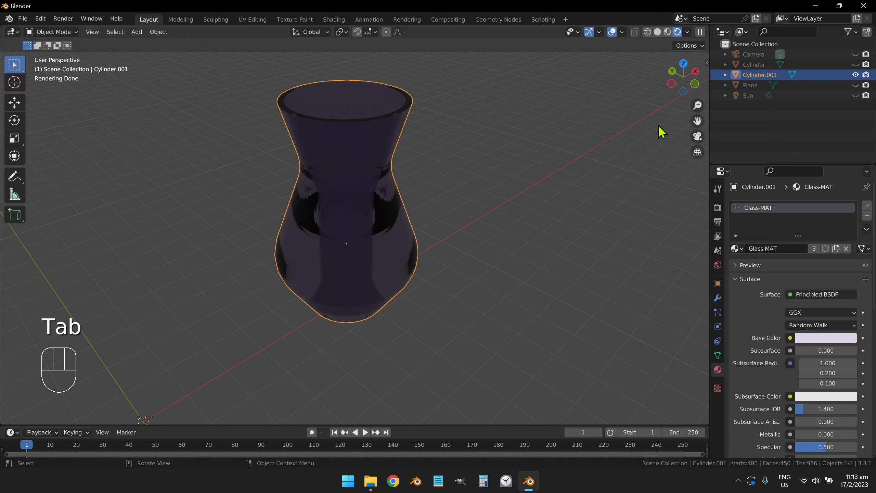
Unhide the Sun and the Plane, deselect the vase and inspect the rendered glass from the side
{"action": "left_click", "coordinate": [856, 96]}
{"action": "left_click", "coordinate": [856, 85]}
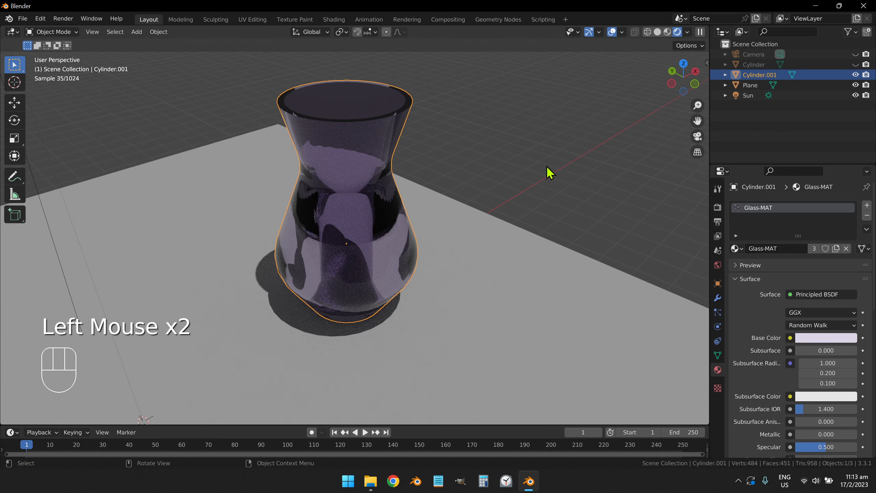
{"action": "left_click", "coordinate": [547, 167]}
{"action": "middle_click_drag", "start_coordinate": [469, 244], "coordinate": [412, 222]}
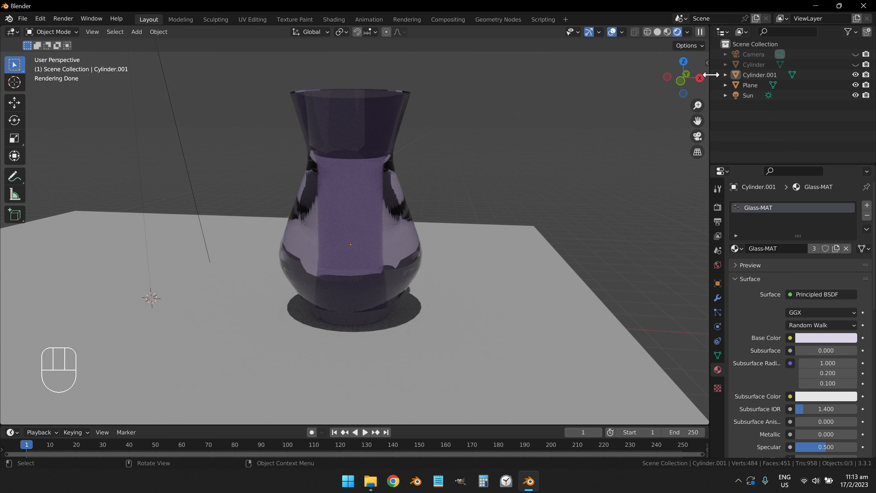
Hide the Sun and the Plane and return the viewport to solid shading
{"action": "left_click", "coordinate": [856, 95]}
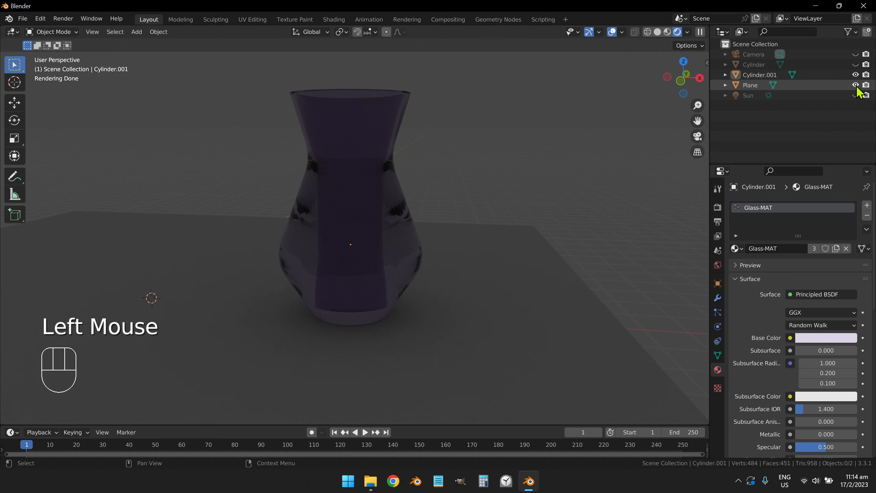
{"action": "left_click", "coordinate": [856, 85]}
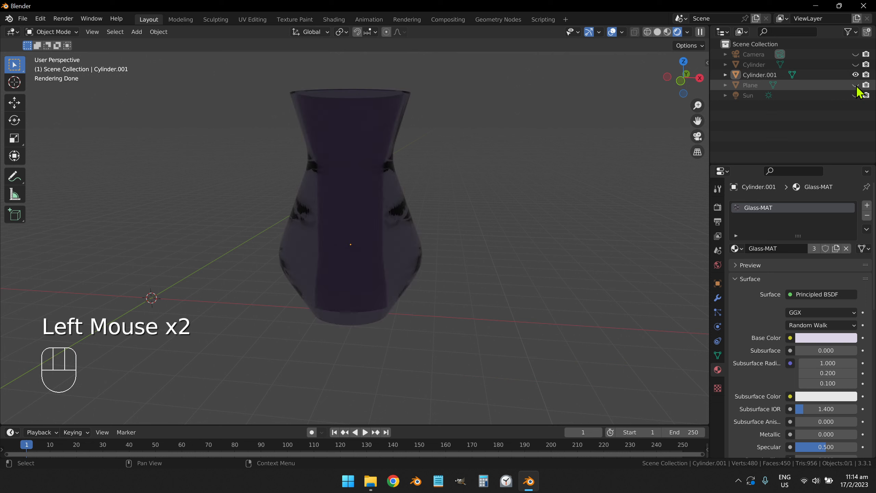
{"action": "left_click", "coordinate": [657, 32]}
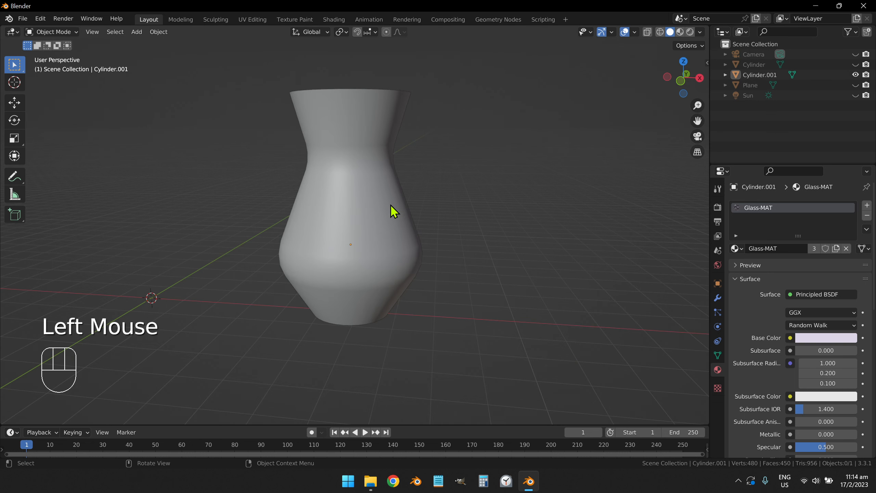
Edit the vase mesh in face selection mode and select one long vertical face on the front of the body
{"action": "left_click", "coordinate": [380, 215]}
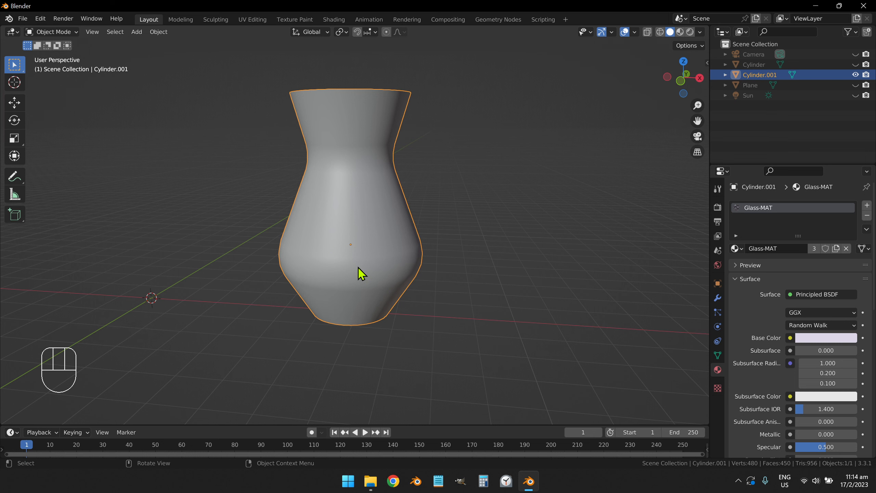
{"action": "key", "text": "Tab"}
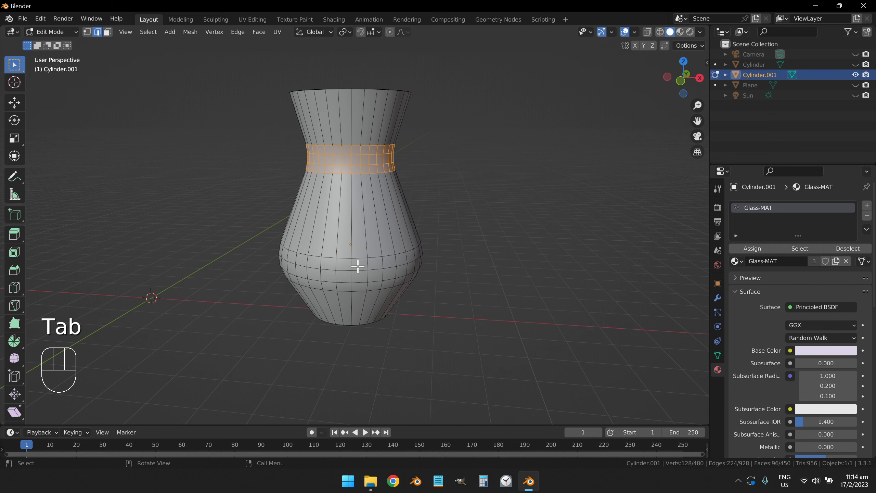
{"action": "middle_click_drag", "start_coordinate": [380, 230], "coordinate": [368, 194]}
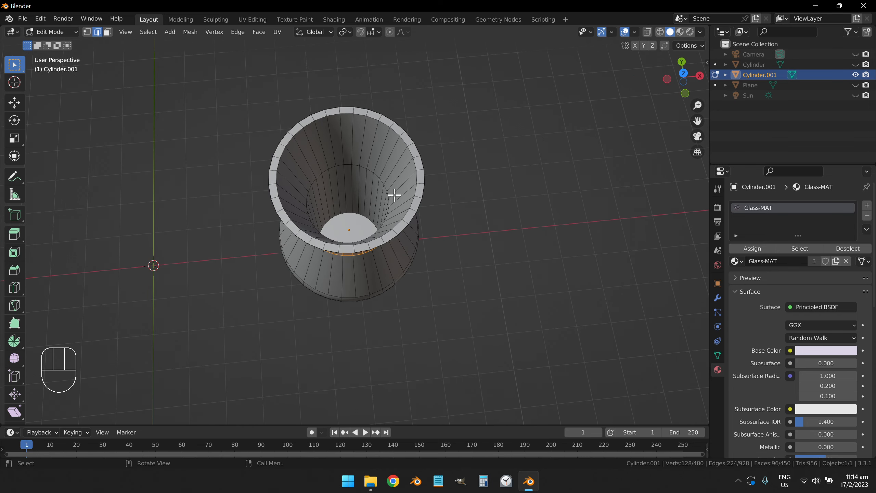
{"action": "middle_click_drag", "start_coordinate": [403, 249], "coordinate": [395, 180]}
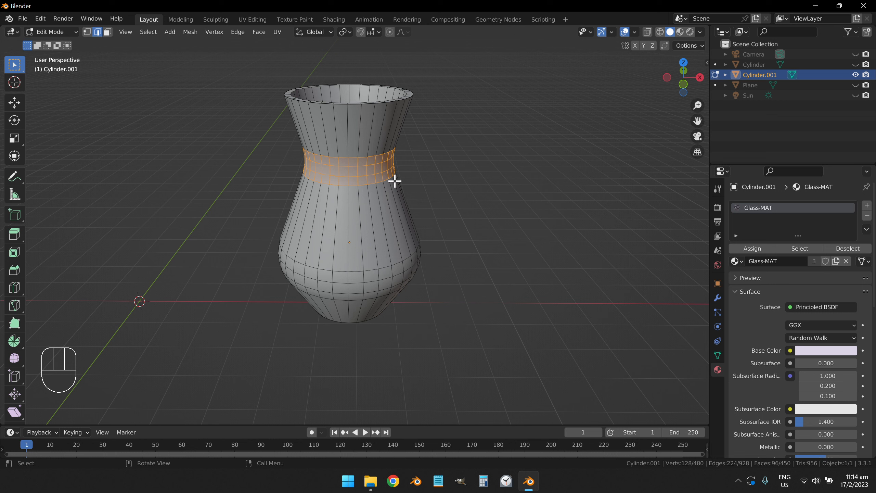
{"action": "key", "text": "3"}
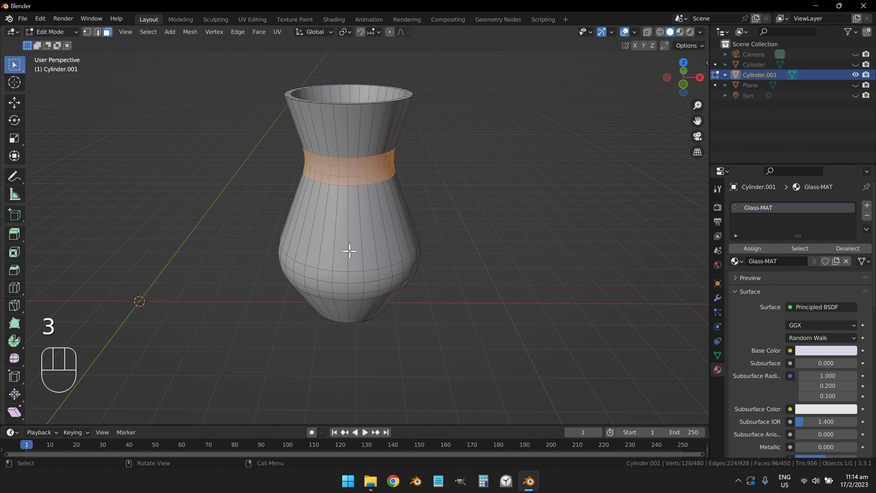
{"action": "left_click", "coordinate": [344, 253]}
{"action": "middle_click_drag", "start_coordinate": [362, 251], "coordinate": [332, 231]}
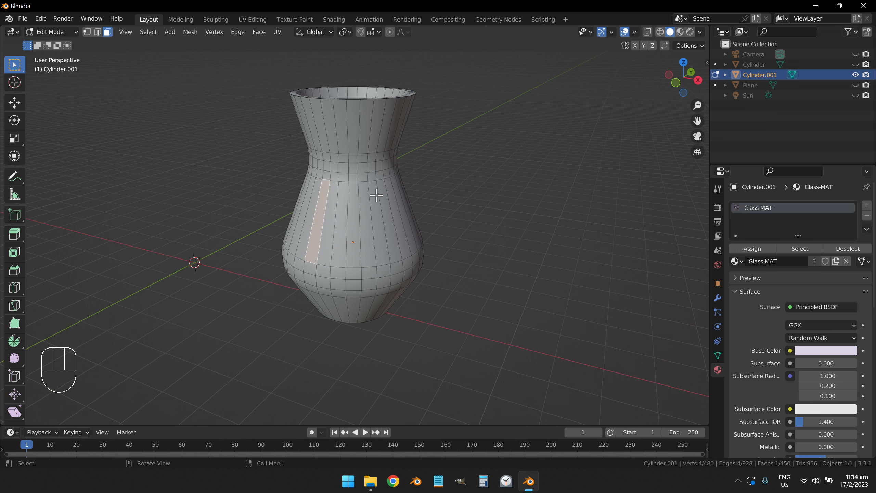
Add the next two adjacent long body faces to the selection
{"action": "key", "text": "shift"}
{"action": "left_click", "coordinate": [329, 225], "text": "shift"}
{"action": "left_click", "coordinate": [342, 227], "text": "shift"}
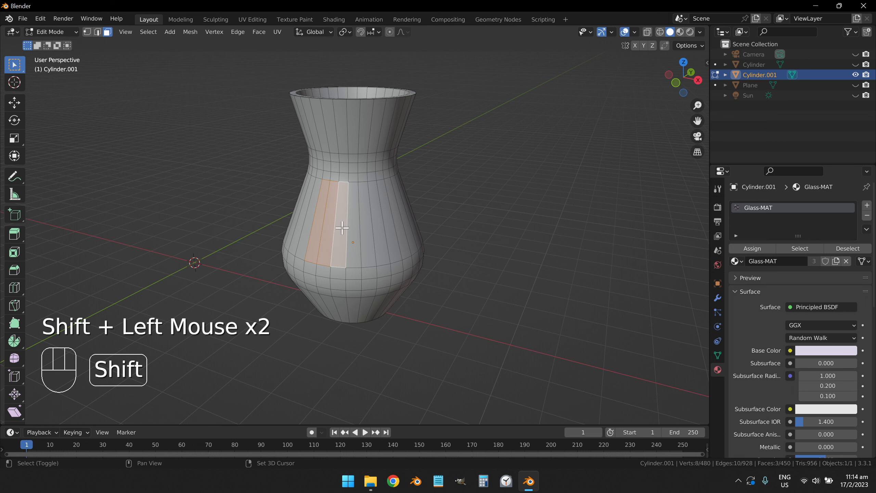
Select only the first long body face and pick the shortest face path to a long face across the body
{"action": "left_click", "coordinate": [318, 221]}
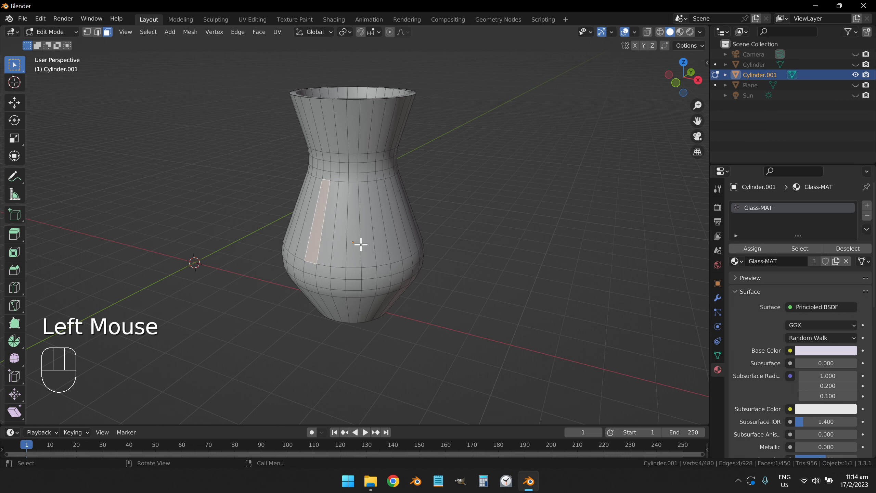
{"action": "mouse_move", "coordinate": [410, 245]}
{"action": "middle_mouse_down"}
{"action": "mouse_move", "coordinate": [428, 245]}
{"action": "mouse_move", "coordinate": [411, 243]}
{"action": "middle_mouse_up"}
{"action": "key", "text": "ctrl"}
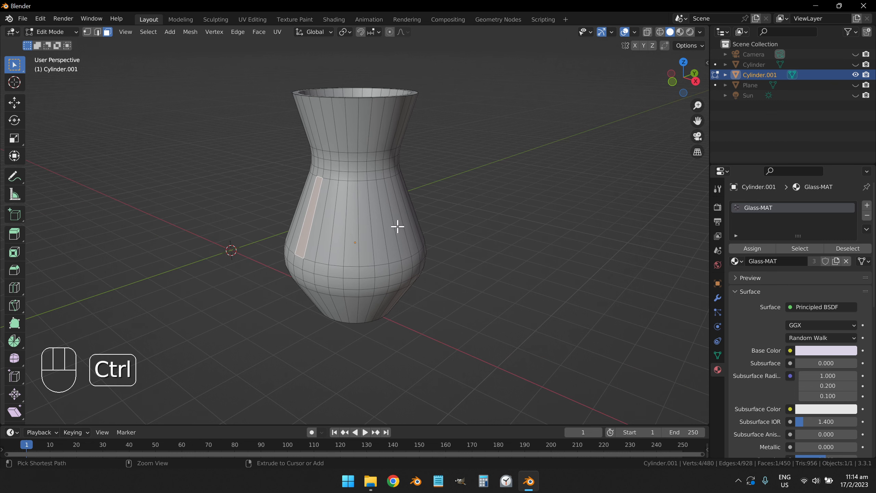
{"action": "left_click", "coordinate": [397, 227], "text": "ctrl"}
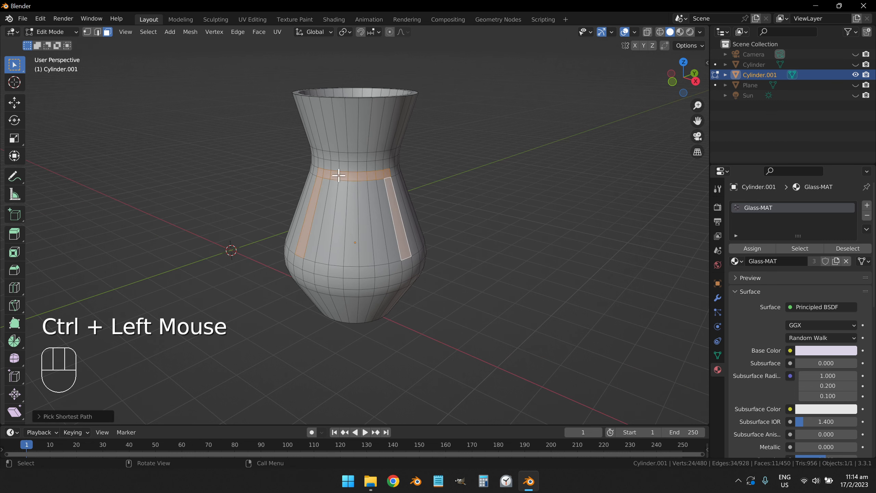
Select the long faces across the front of the body by repeatedly extending the shortest face path from the first one
{"action": "left_click", "coordinate": [315, 209]}
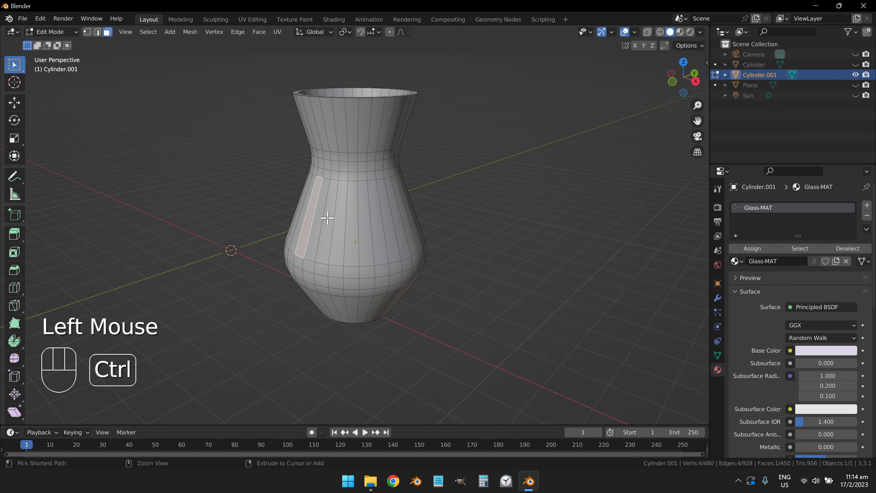
{"action": "left_click", "coordinate": [341, 224], "text": "ctrl"}
{"action": "left_click", "coordinate": [375, 222], "text": "ctrl"}
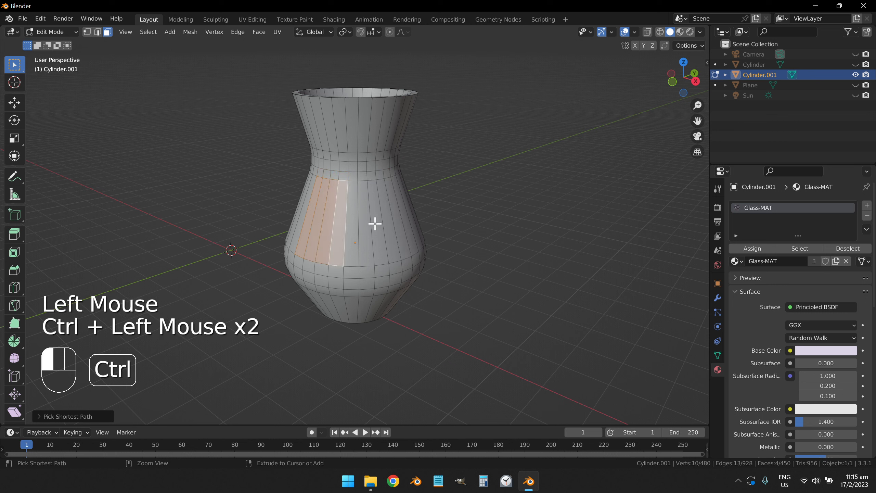
{"action": "left_click", "coordinate": [405, 220], "text": "ctrl"}
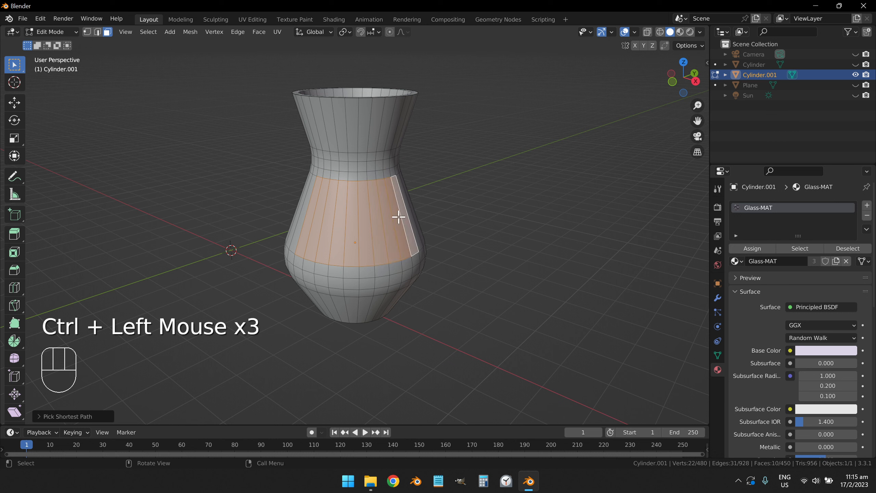
Clear the face selection and box-select the long faces across the front of the body
{"action": "left_click", "coordinate": [312, 211]}
{"action": "left_click", "coordinate": [396, 232]}
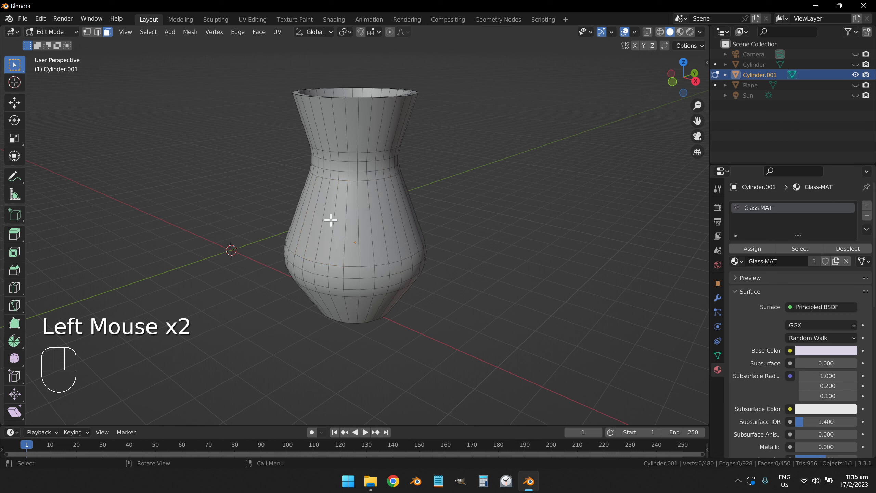
{"action": "left_click_drag", "start_coordinate": [312, 224], "coordinate": [407, 243]}
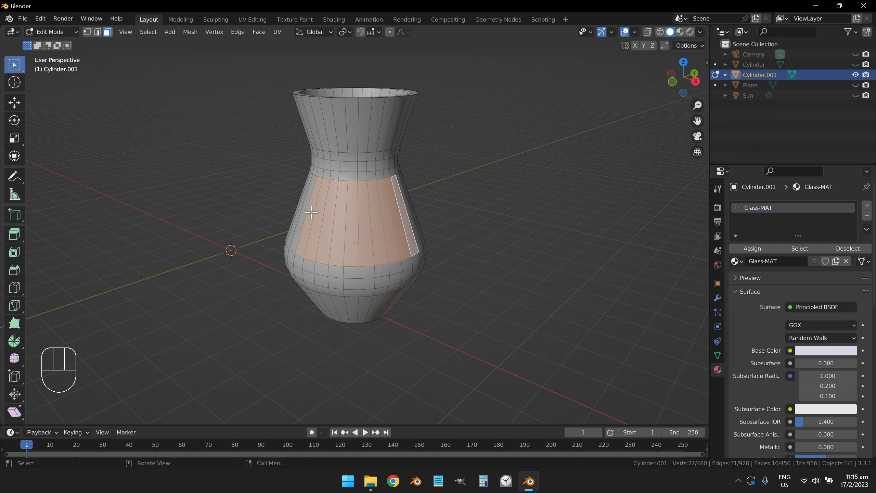
Select a vertex below the neck in vertex selection mode and pick the shortest path to a vertex on the rim
{"action": "key", "text": "1"}
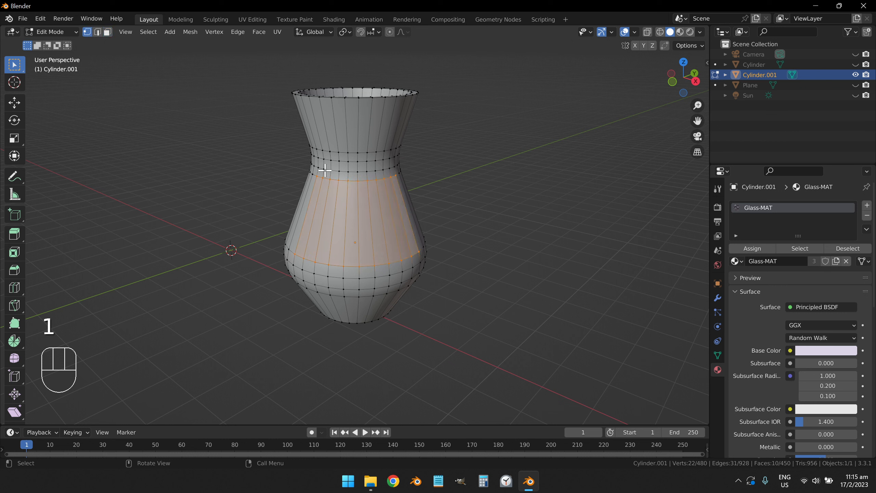
{"action": "left_click", "coordinate": [333, 178]}
{"action": "middle_click_drag", "start_coordinate": [407, 98], "coordinate": [411, 121]}
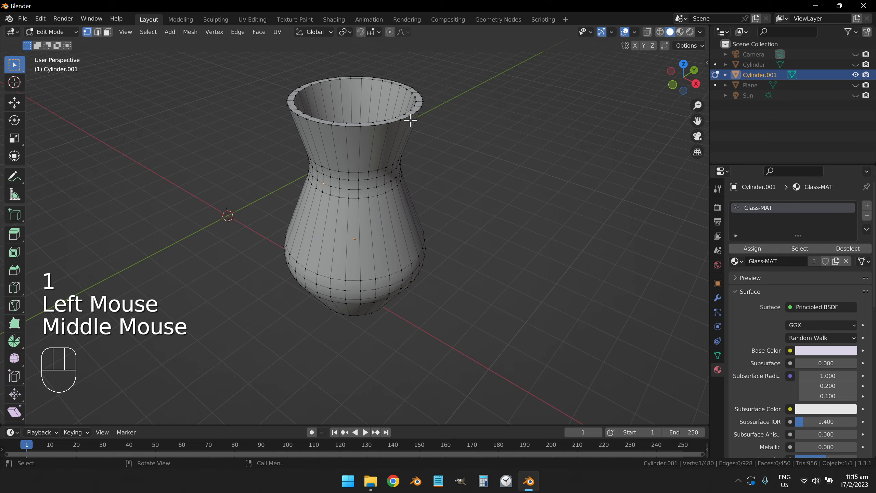
{"action": "left_click", "coordinate": [405, 114], "text": "ctrl"}
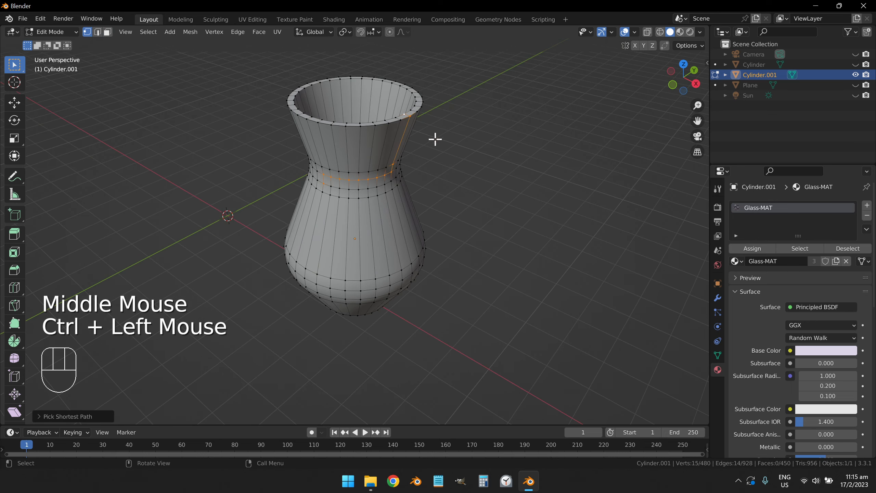
{"action": "middle_click_drag", "start_coordinate": [450, 236], "coordinate": [447, 216]}
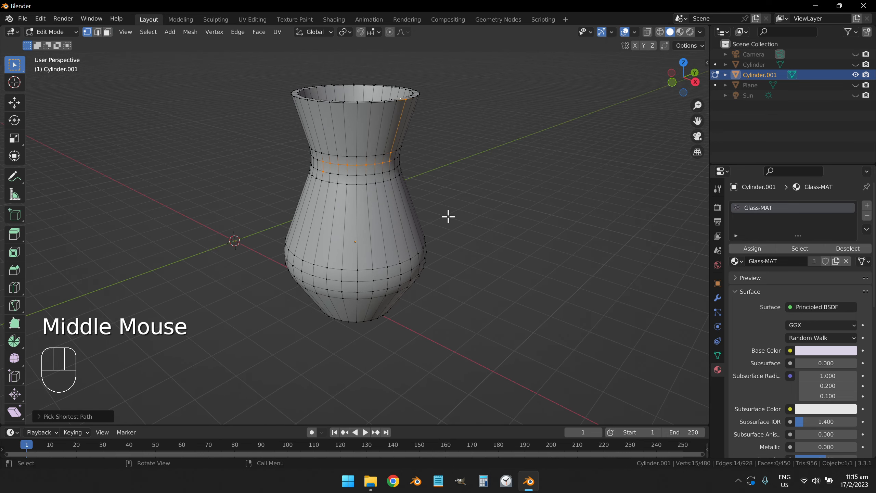
Box-select the long front faces of the outer body in face selection mode and hide them to expose the inner wall
{"action": "key", "text": "3"}
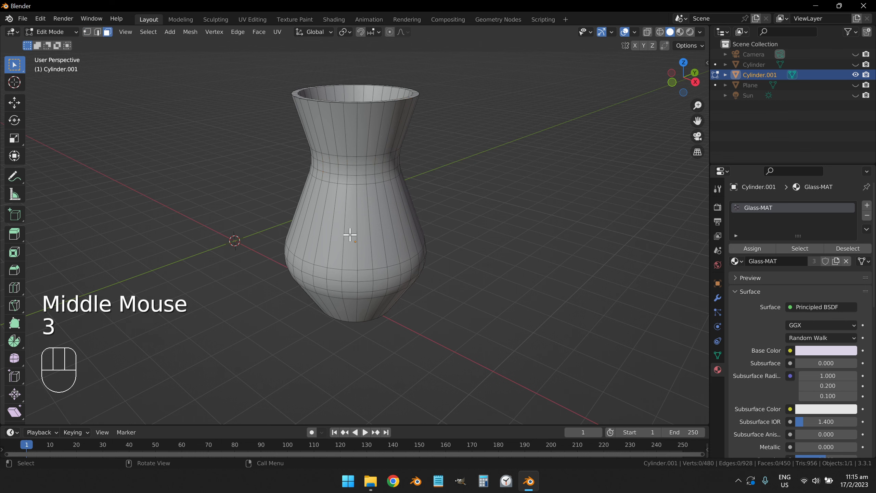
{"action": "left_click_drag", "start_coordinate": [318, 217], "coordinate": [408, 244]}
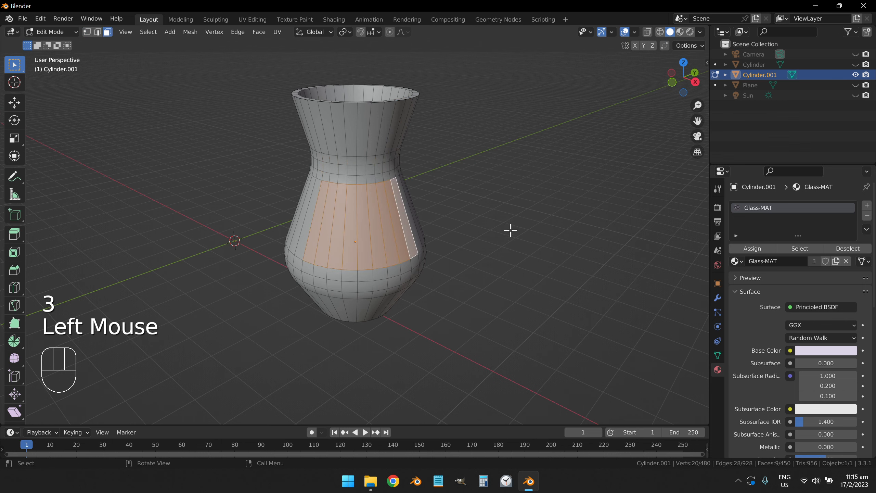
{"action": "middle_click_drag", "start_coordinate": [479, 233], "coordinate": [466, 226]}
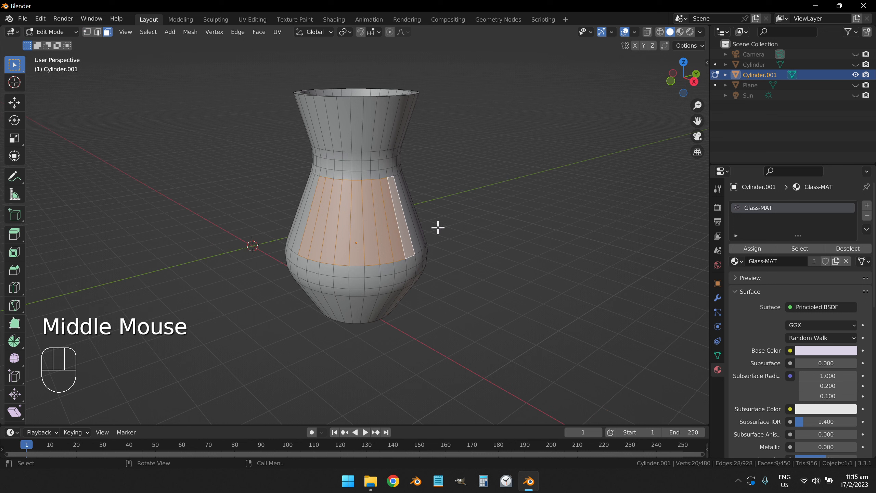
{"action": "key", "text": "h"}
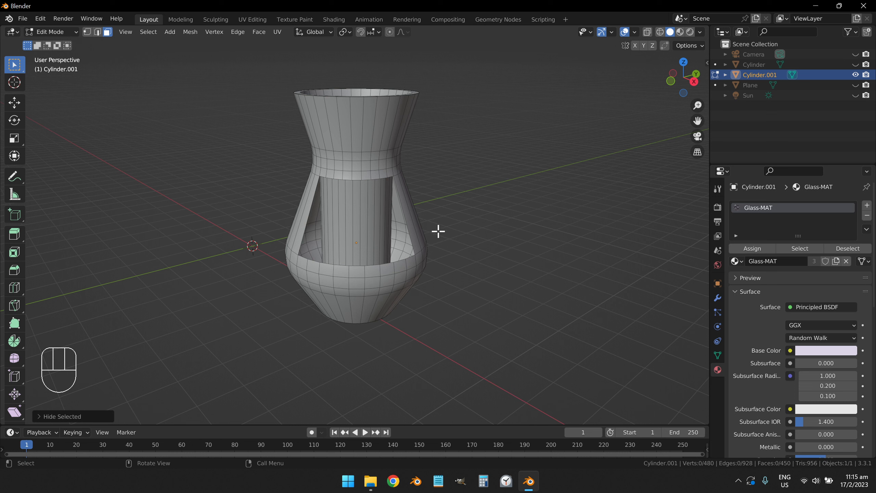
Check the vase in Object Mode, return to mesh editing, reveal the hidden front faces and hide them again
{"action": "key", "text": "Tab"}
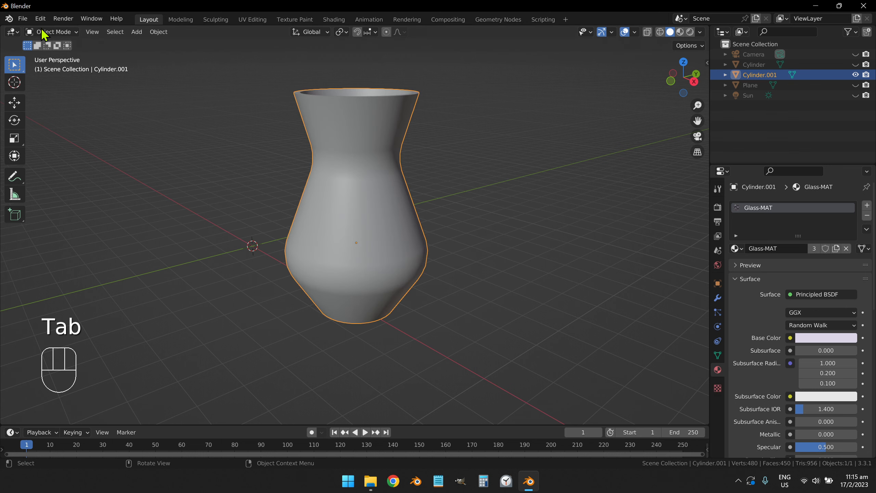
{"action": "middle_click_drag", "start_coordinate": [384, 218], "coordinate": [365, 192]}
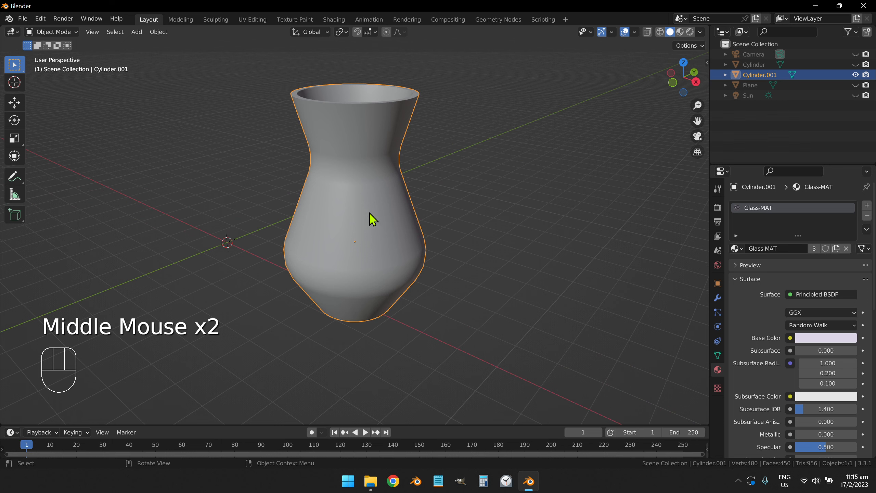
{"action": "key", "text": "Tab"}
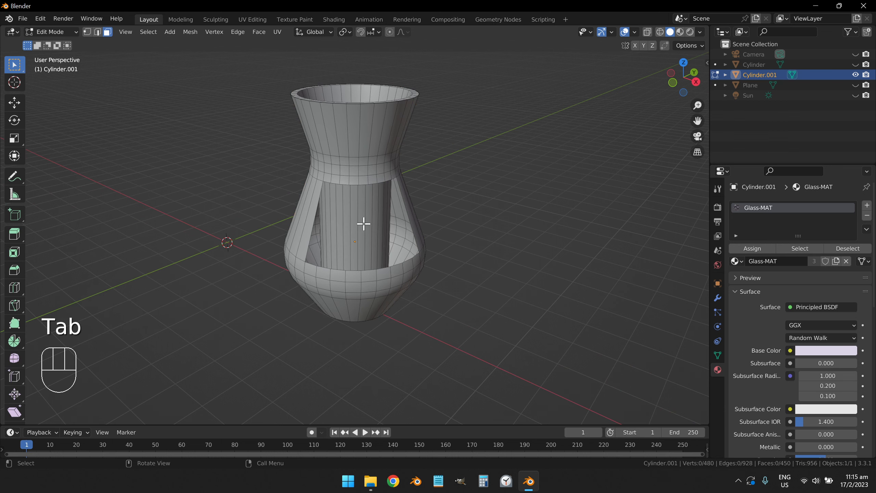
{"action": "middle_click_drag", "start_coordinate": [363, 223], "coordinate": [351, 208]}
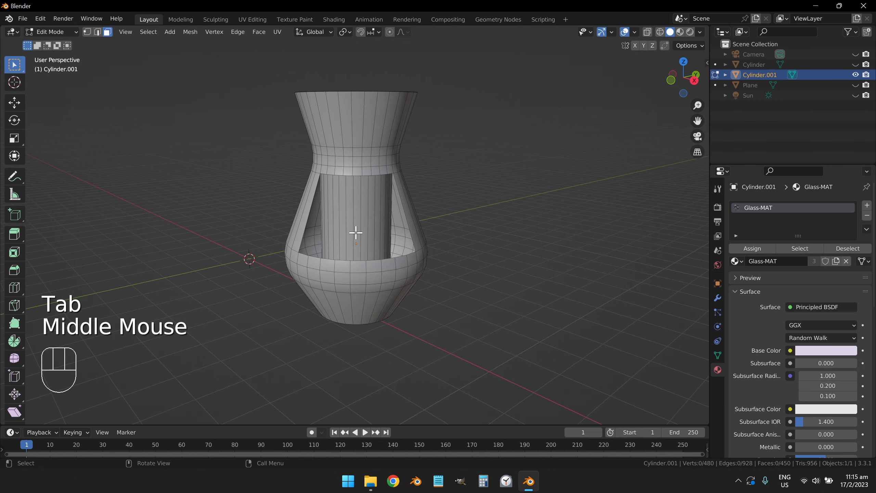
{"action": "key", "text": "alt+h"}
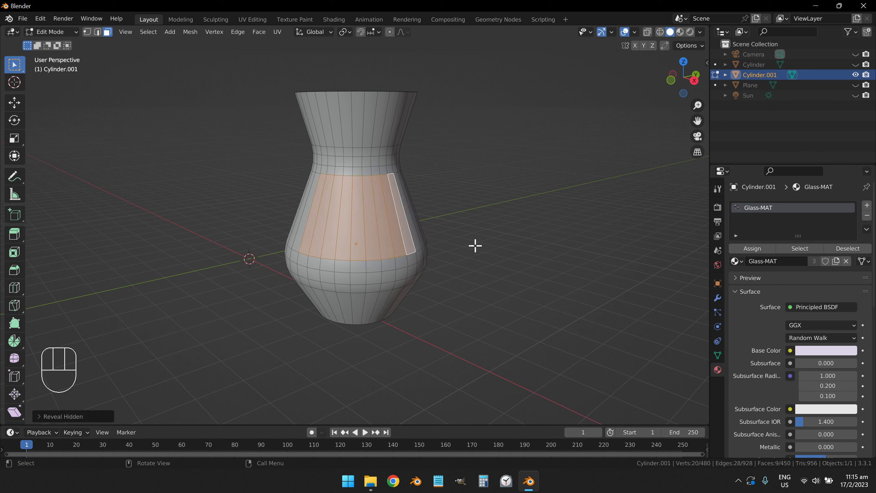
{"action": "key", "text": "h"}
Add a horizontal loop cut around the inner cylinder wall and slide it down below the middle
{"action": "scroll", "coordinate": [400, 245], "scroll_direction": "up", "scroll_amount": 3}
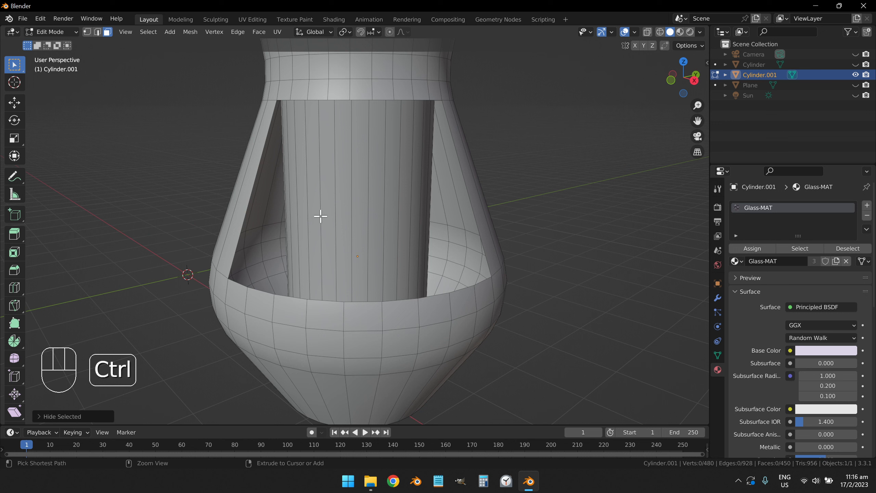
{"action": "key", "text": "ctrl+r"}
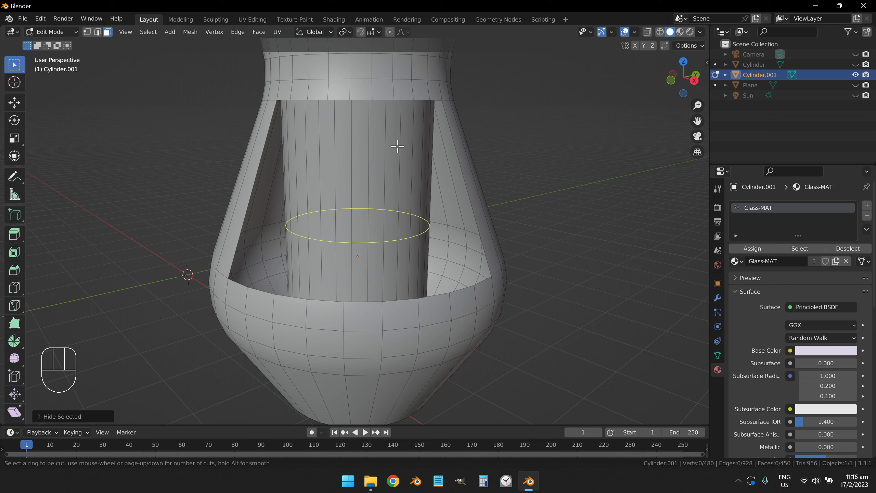
{"action": "left_click", "coordinate": [362, 242]}
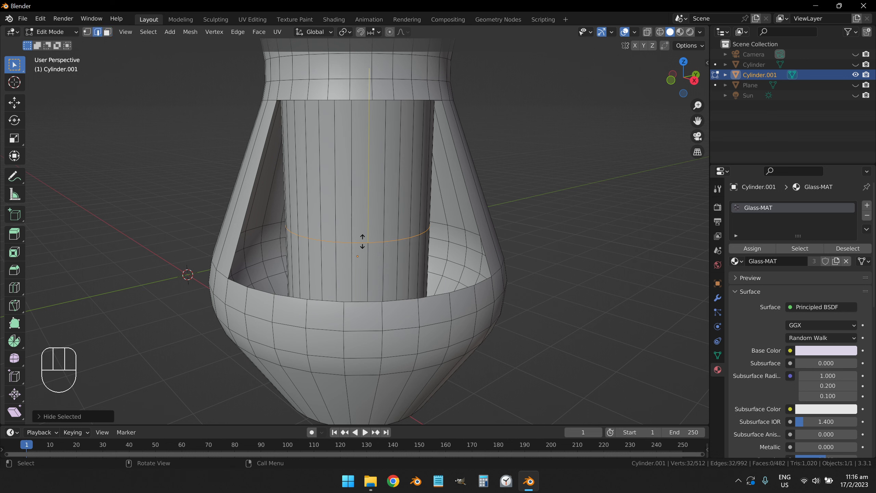
{"action": "left_click", "coordinate": [360, 267]}
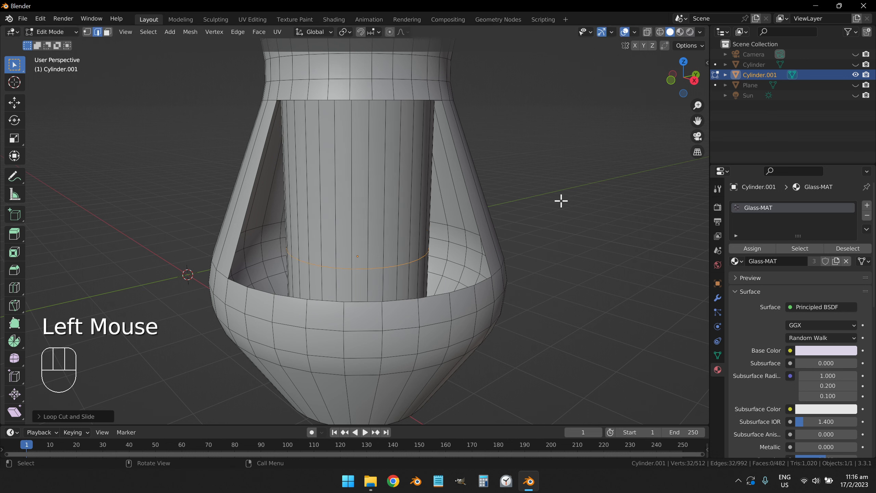
With X-ray on in front view, lower the inner loop along Z to the body's widest part and scale it by about 1.9
{"action": "left_click", "coordinate": [646, 32]}
{"action": "key", "text": "KP_1"}
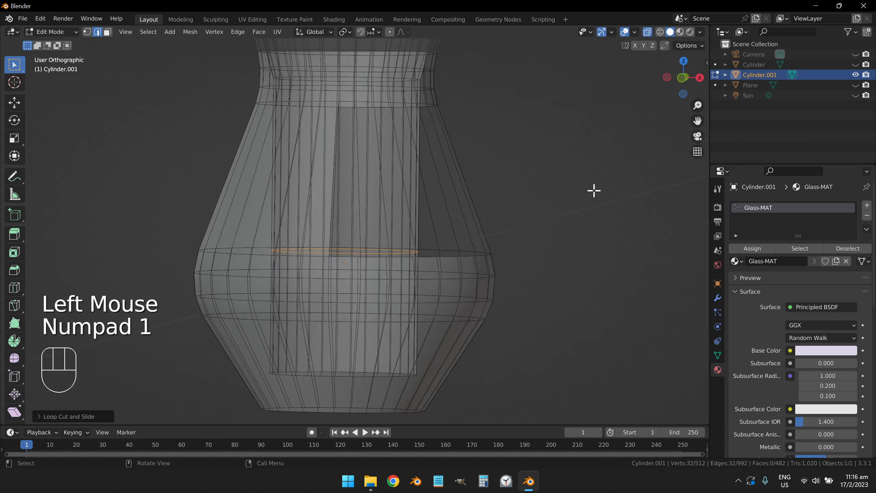
{"action": "key", "text": "g"}
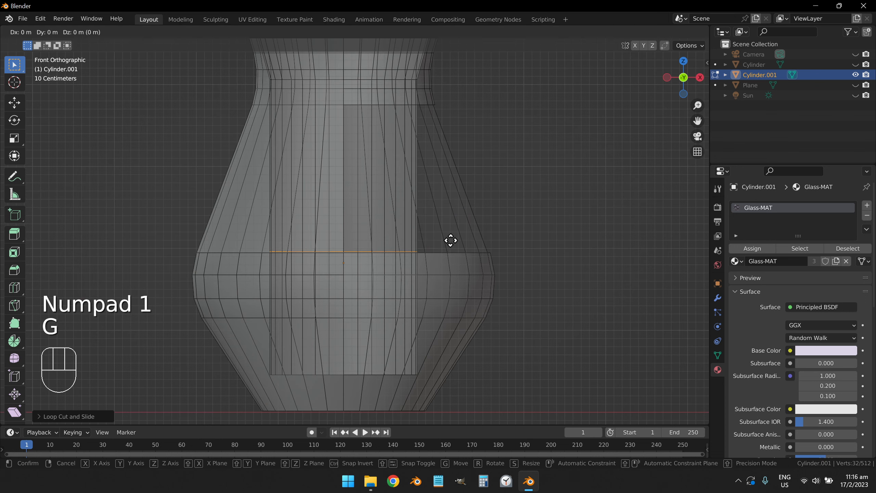
{"action": "key", "text": "z"}
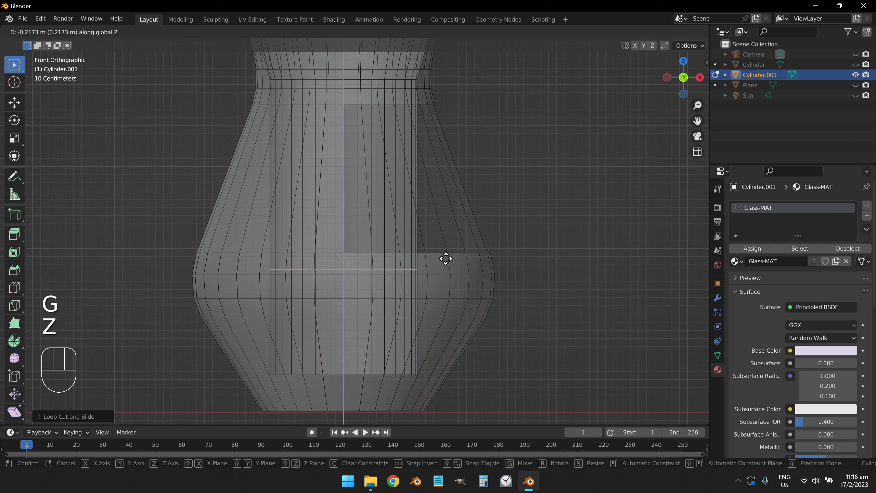
{"action": "left_click", "coordinate": [439, 275]}
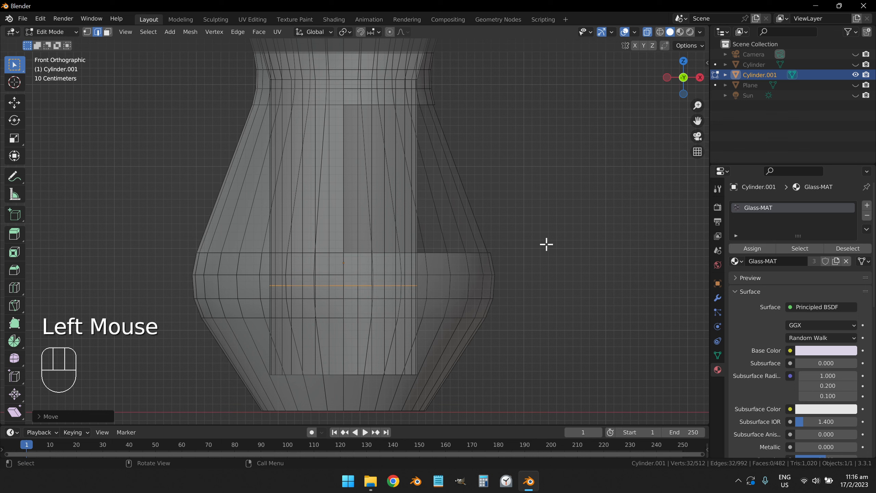
{"action": "key", "text": "s"}
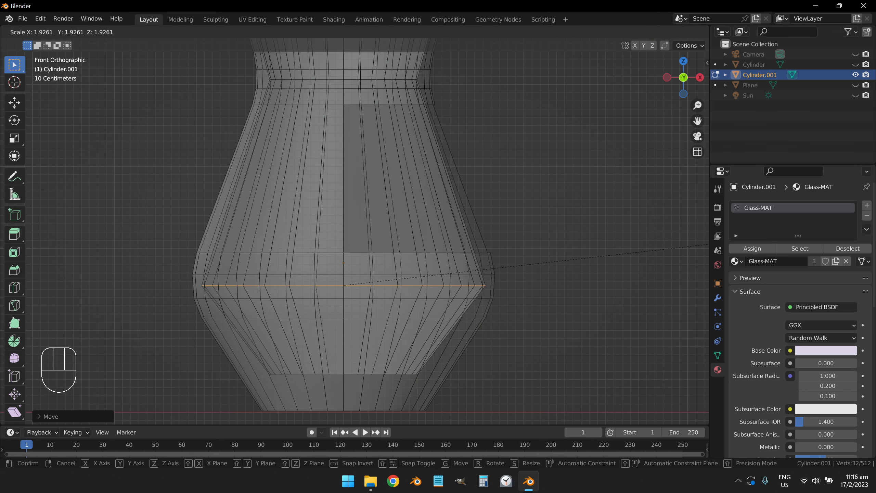
{"action": "left_click", "coordinate": [3, 280]}
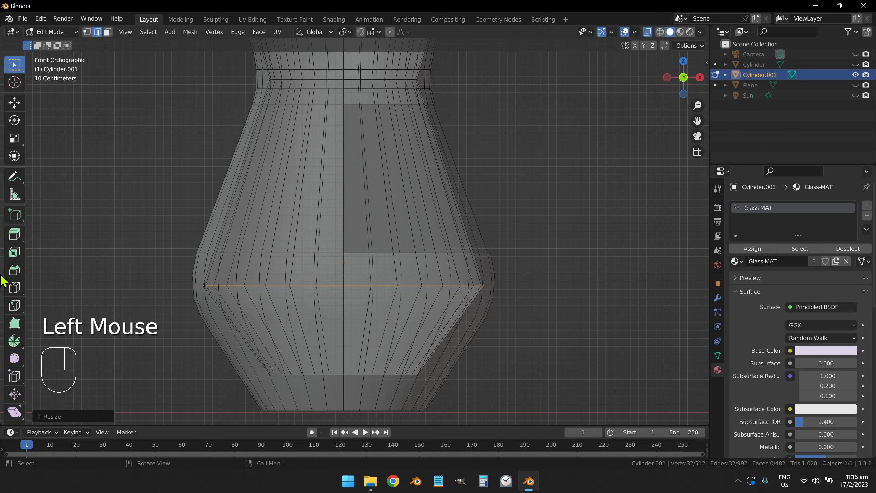
Bevel the widened inner loop with 3 segments and scale the bevelled band by about 1.05
{"action": "key", "text": "ctrl+b"}
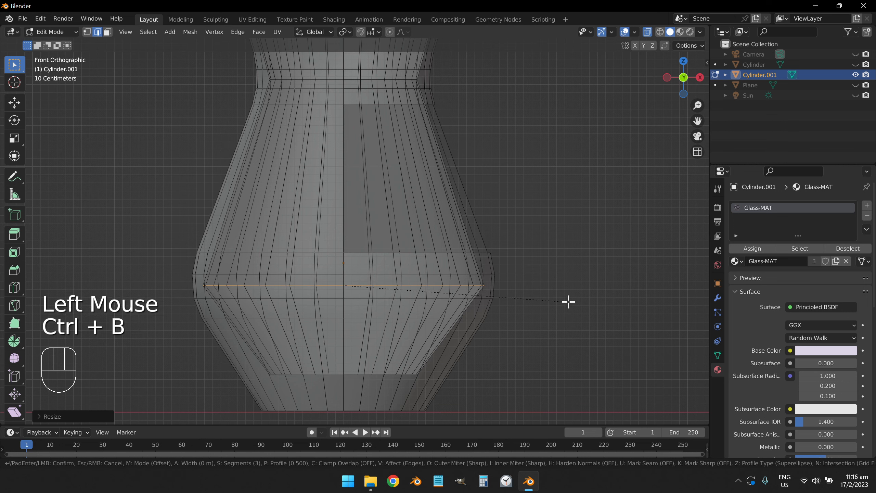
{"action": "left_click", "coordinate": [585, 298]}
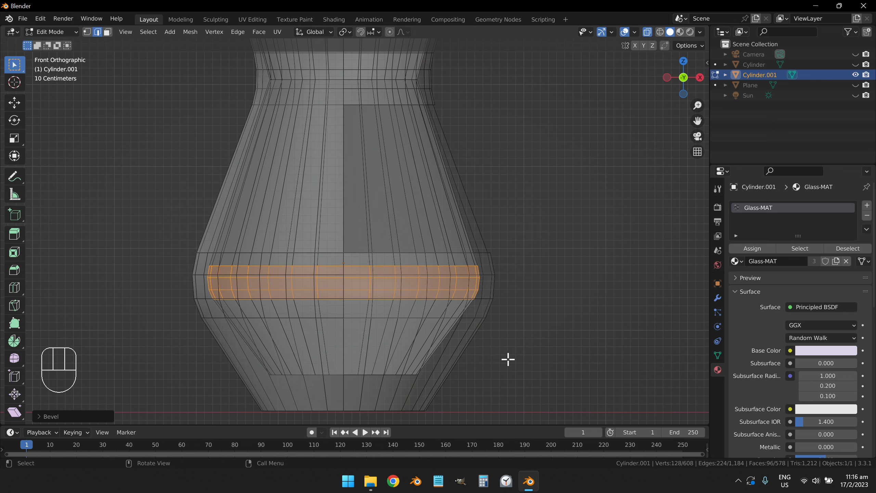
{"action": "key", "text": "s"}
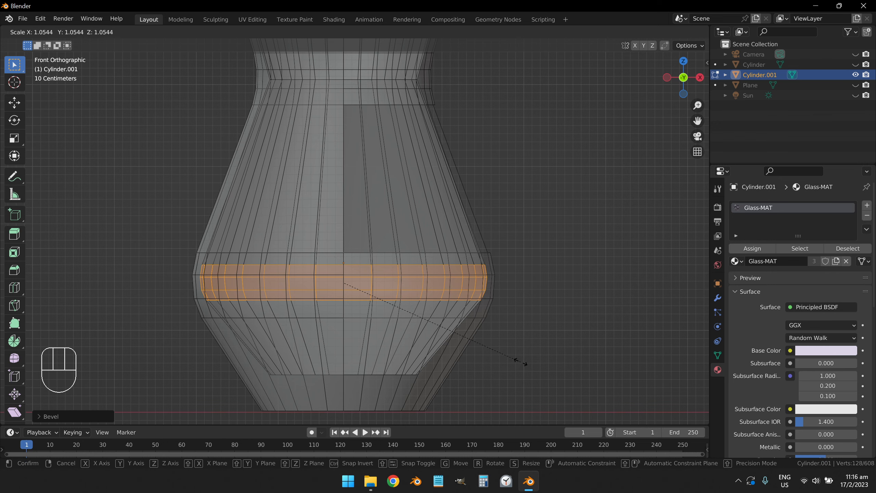
{"action": "left_click", "coordinate": [519, 361]}
Select the inner cylinder's bottom face and scale it up in front view to run closer to the outer wall
{"action": "middle_click_drag", "start_coordinate": [387, 359], "coordinate": [378, 338]}
{"action": "key", "text": "3"}
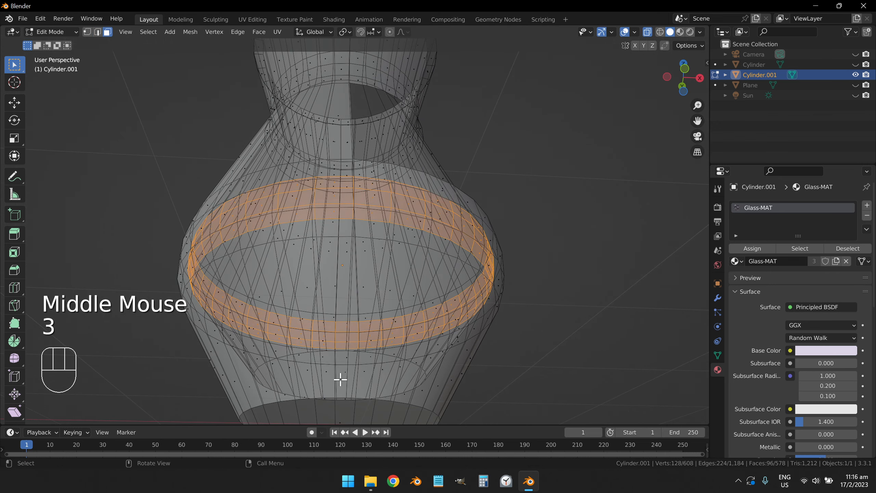
{"action": "left_click", "coordinate": [339, 377]}
{"action": "middle_click_drag", "start_coordinate": [473, 328], "coordinate": [470, 334]}
{"action": "key", "text": "KP_1"}
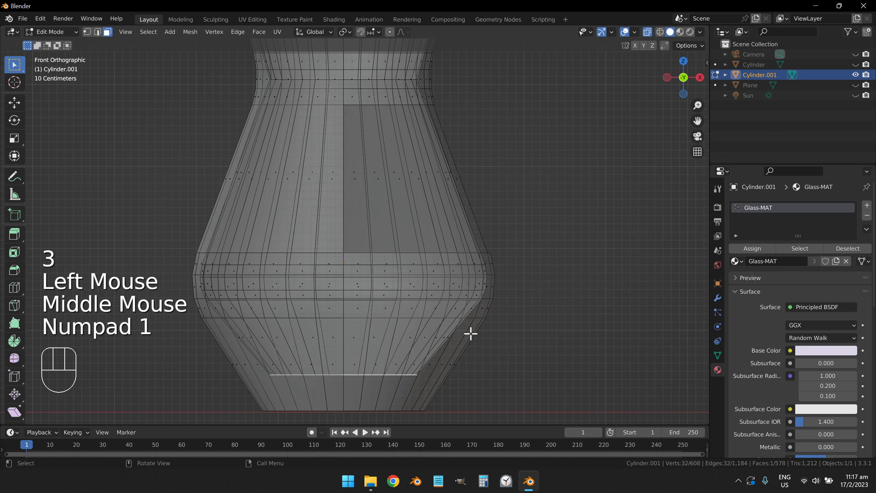
{"action": "key", "text": "s"}
{"action": "left_click", "coordinate": [491, 341]}
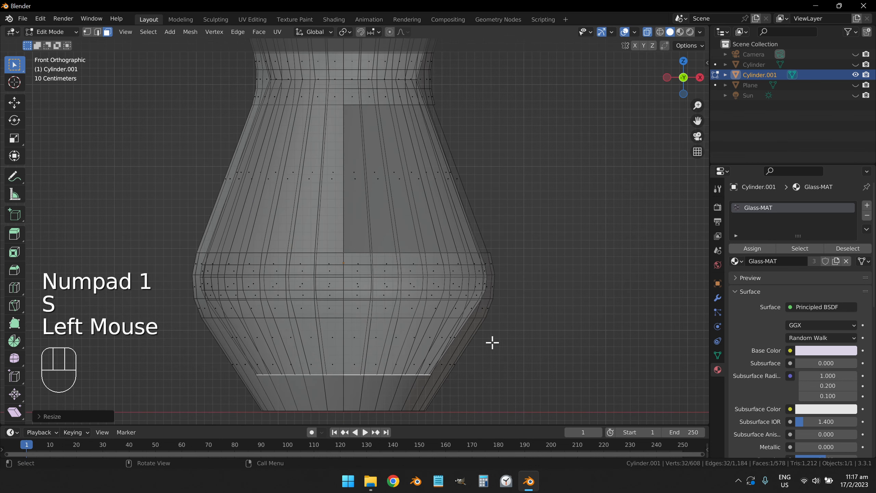
Lower the inner bottom face along Z by about 0.22 m and scale it by about 0.92
{"action": "key", "text": "g"}
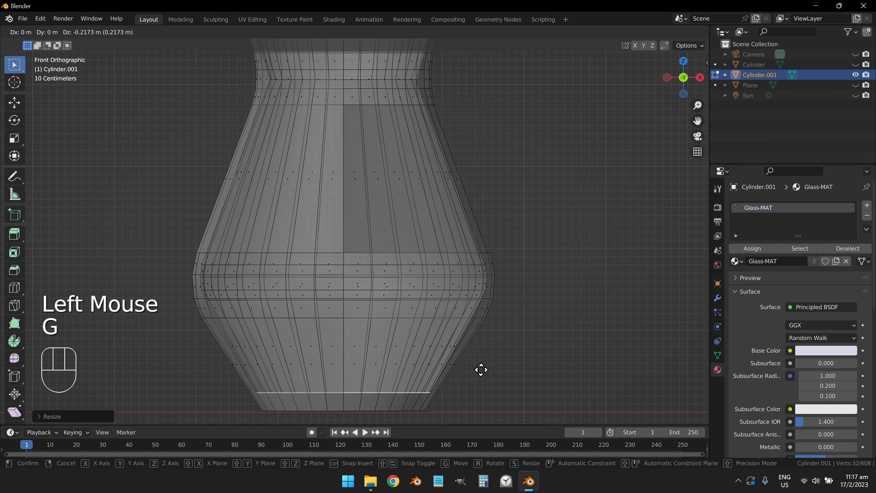
{"action": "left_click", "coordinate": [481, 369]}
{"action": "key", "text": "s"}
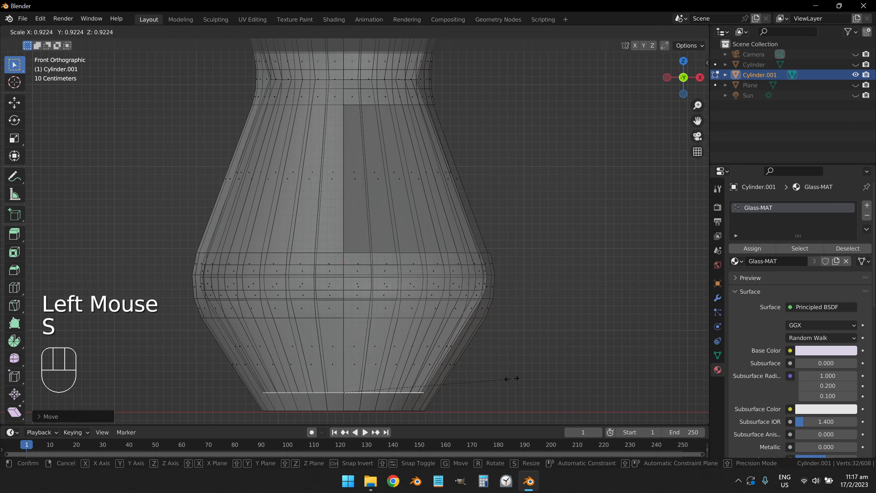
{"action": "left_click", "coordinate": [509, 378]}
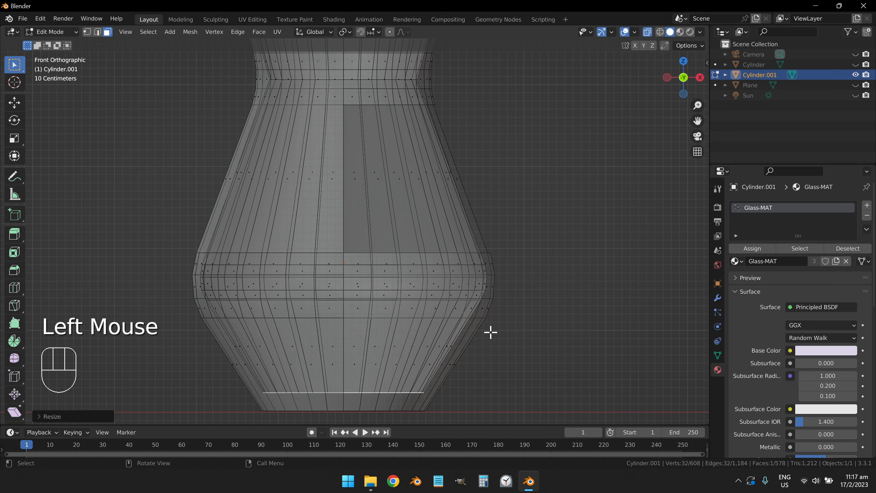
Turn off X-ray, reveal the vase's hidden faces and clear the selection
{"action": "key", "text": "alt+z"}
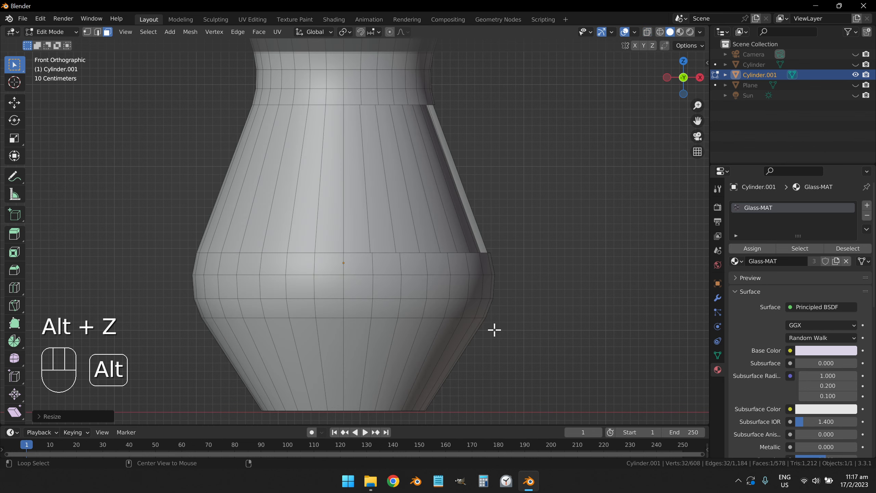
{"action": "middle_click_drag", "start_coordinate": [493, 329], "coordinate": [437, 330]}
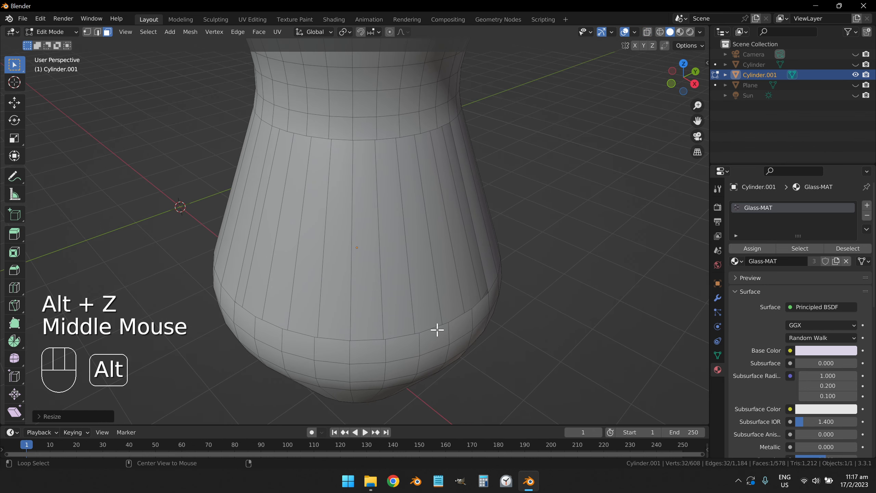
{"action": "key", "text": "alt+h"}
{"action": "scroll", "coordinate": [479, 286], "scroll_direction": "down", "scroll_amount": 2}
{"action": "scroll", "coordinate": [480, 287], "scroll_direction": "down", "scroll_amount": 1}
{"action": "left_click", "coordinate": [493, 254]}
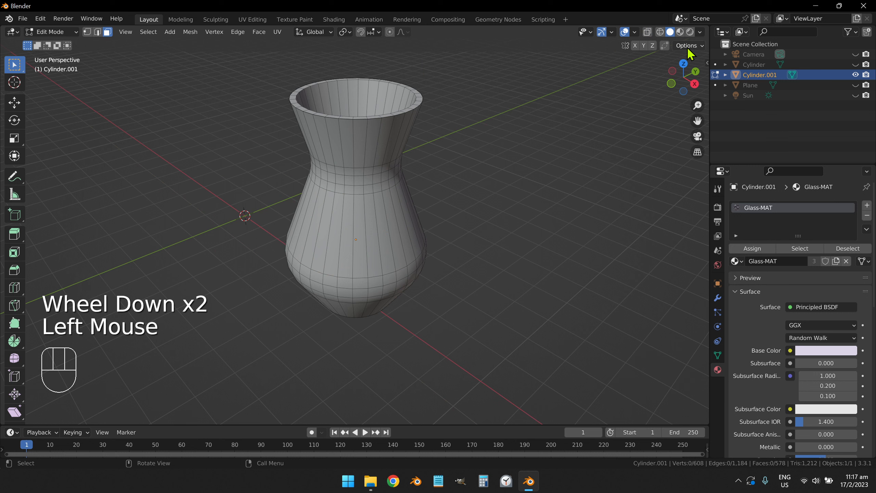
Return to Object Mode and unhide all objects in the scene
{"action": "key", "text": "Tab"}
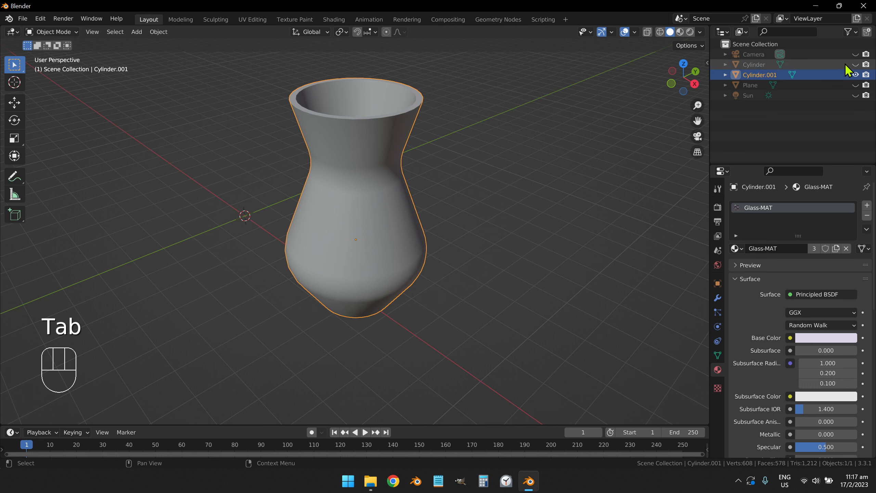
{"action": "key", "text": "alt+space"}
{"action": "key", "text": "alt+space"}
{"action": "key", "text": "alt+h"}
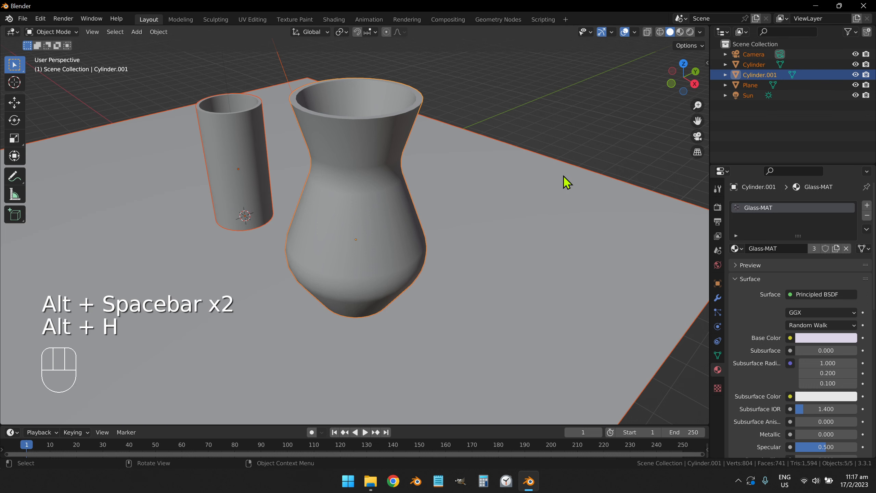
Switch the viewport to Rendered shading and examine the glass vase beside the original cylinder from a lower angle
{"action": "double_click", "coordinate": [690, 32]}
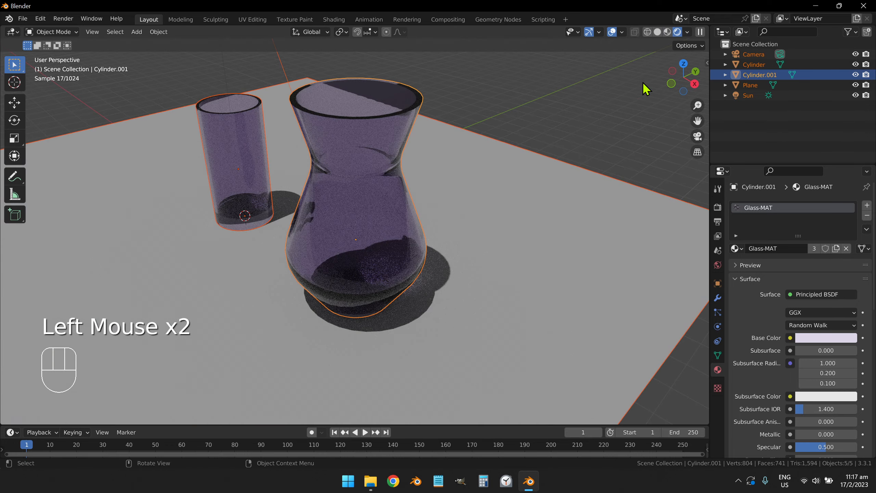
{"action": "scroll", "coordinate": [447, 220], "scroll_direction": "down", "scroll_amount": 1}
{"action": "middle_click_drag", "start_coordinate": [440, 213], "coordinate": [446, 188]}
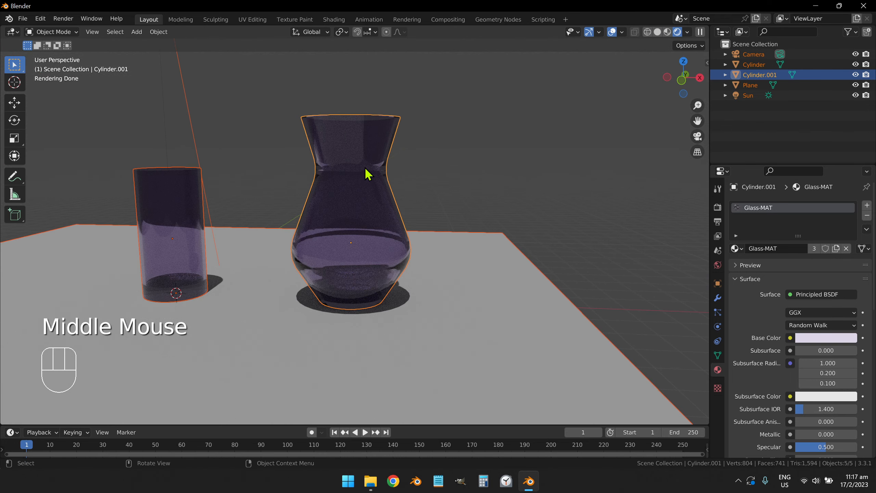